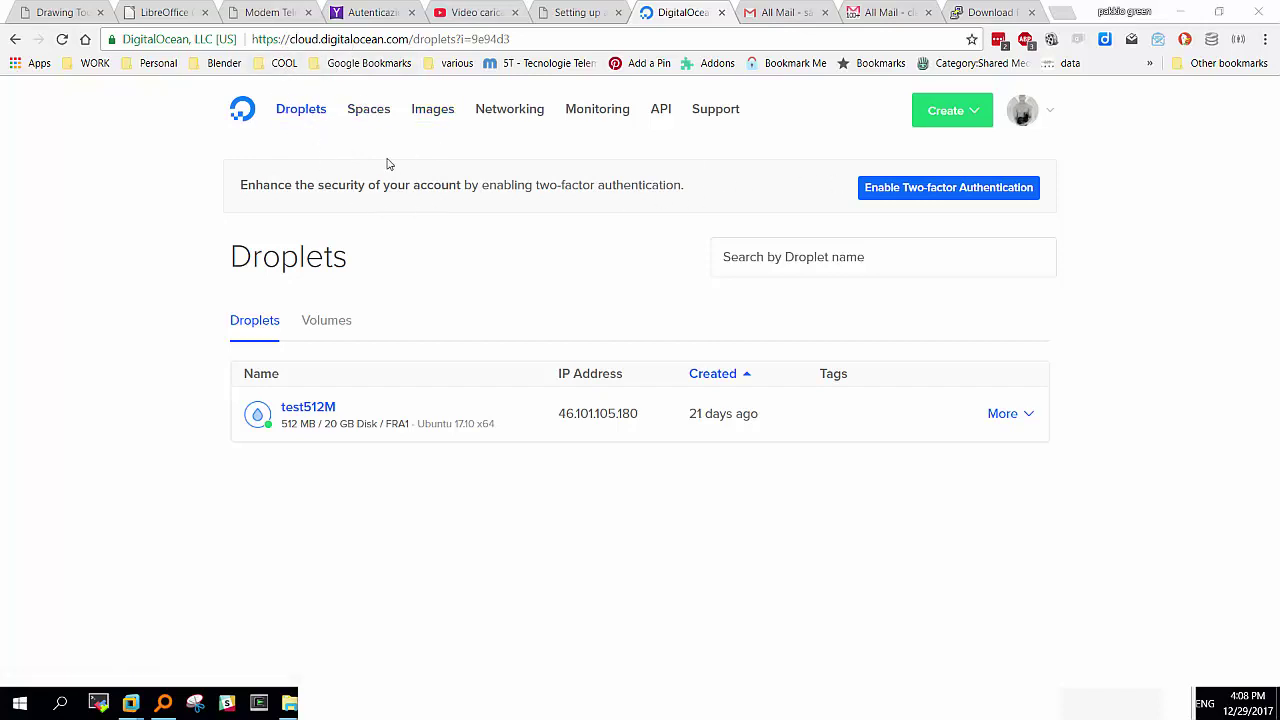
Step: Start creating a new Droplet and choose Ubuntu version 17.10 x64 as its image
click(947, 113)
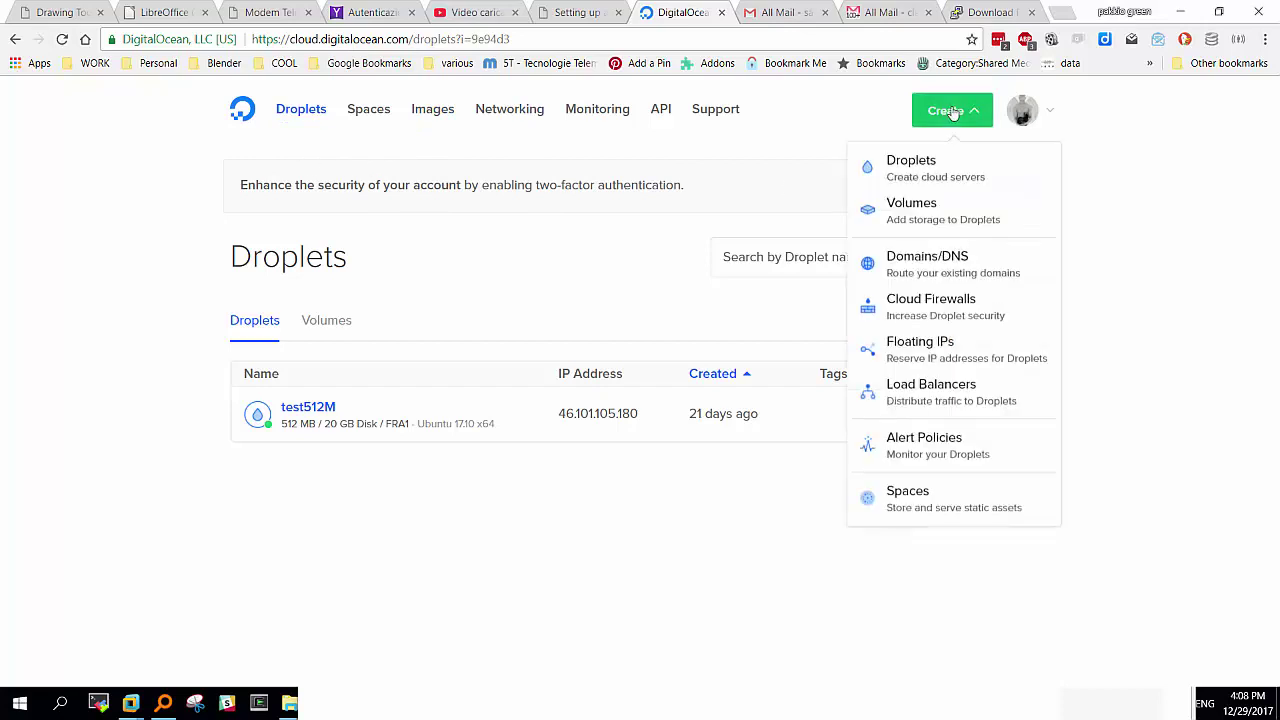
click(920, 166)
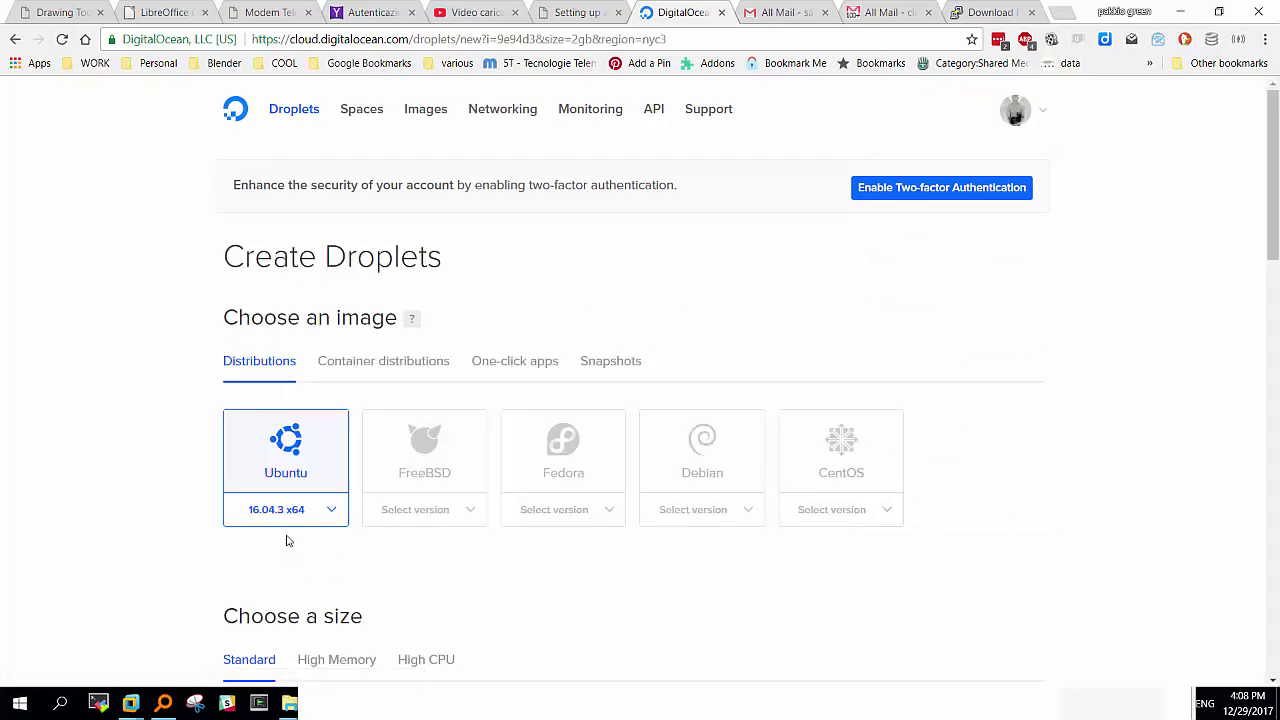
scroll(141, 484, down, 1)
scroll(141, 484, down, 2)
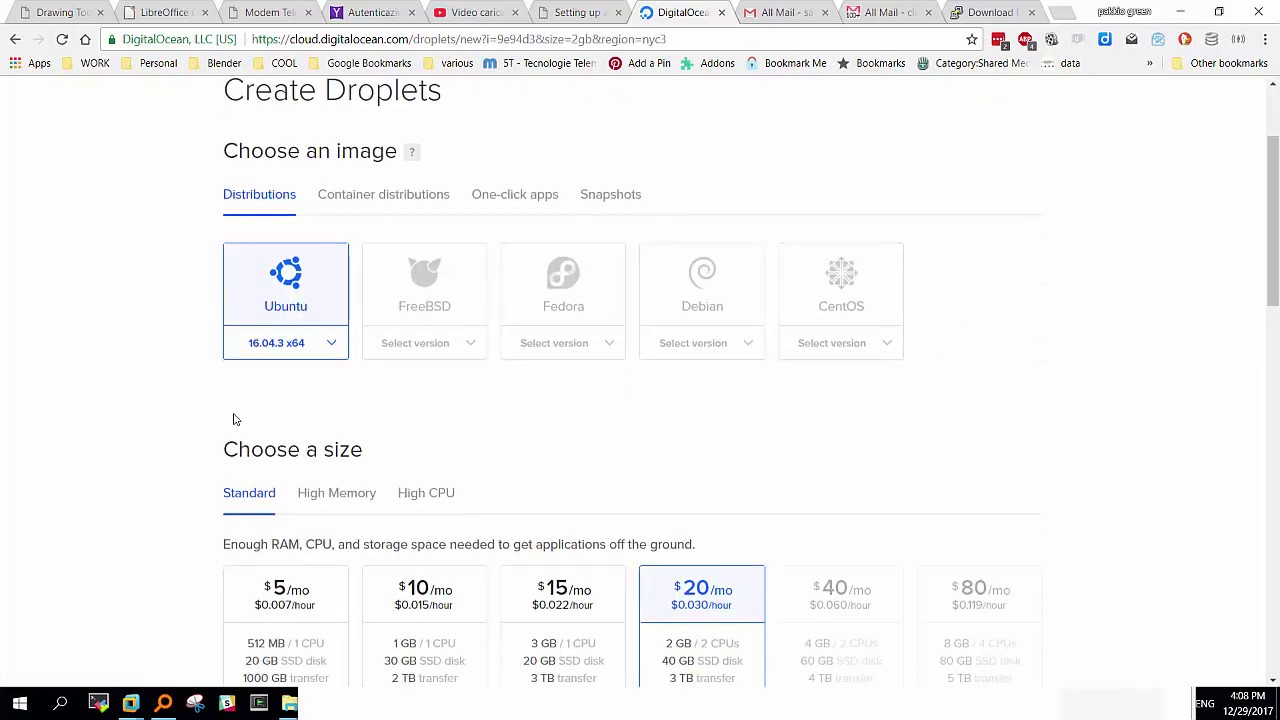
click(333, 348)
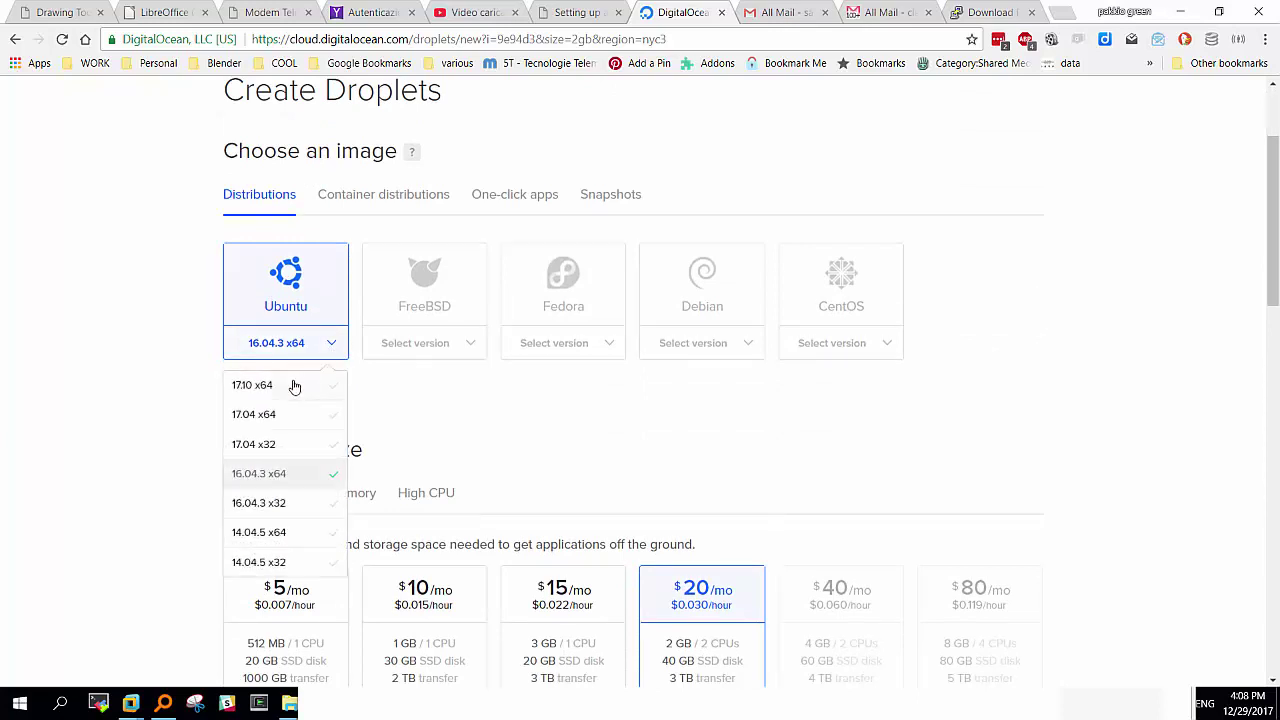
click(248, 390)
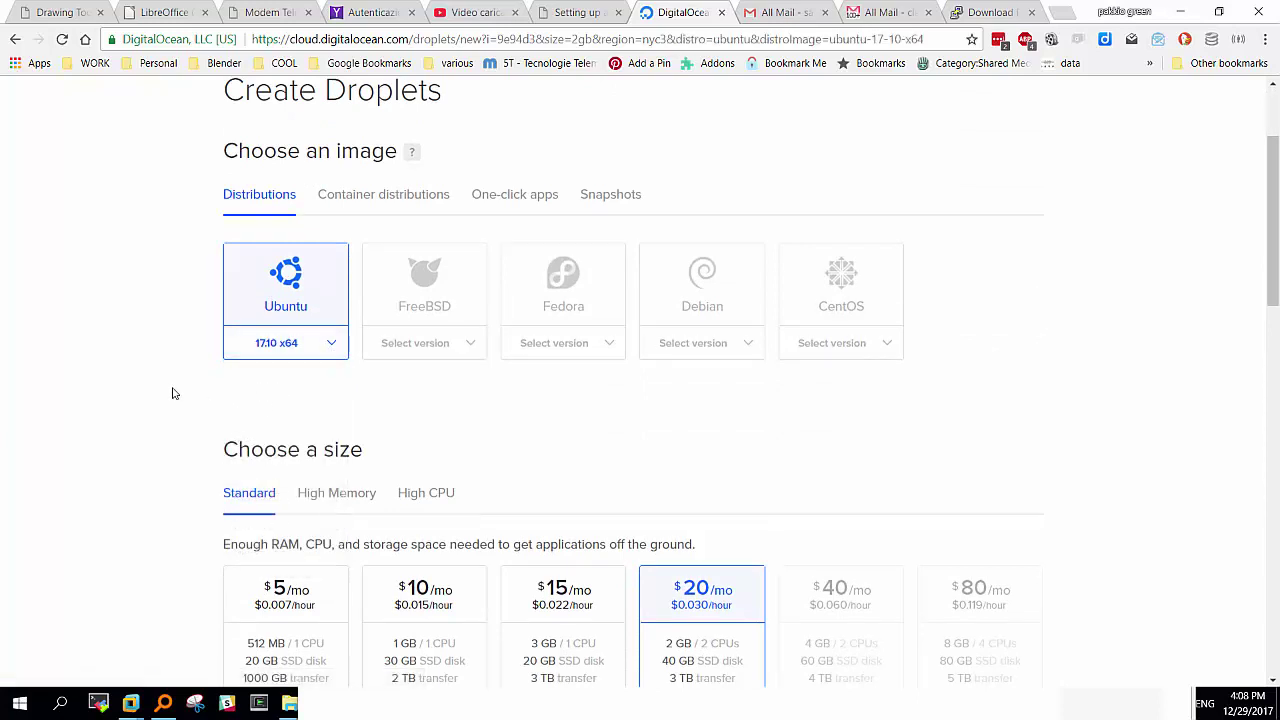
Step: Choose the $5/mo size with 512 MB and the London 1 datacenter region for the Droplet
scroll(230, 430, down, 2)
click(281, 474)
scroll(151, 414, down, 6)
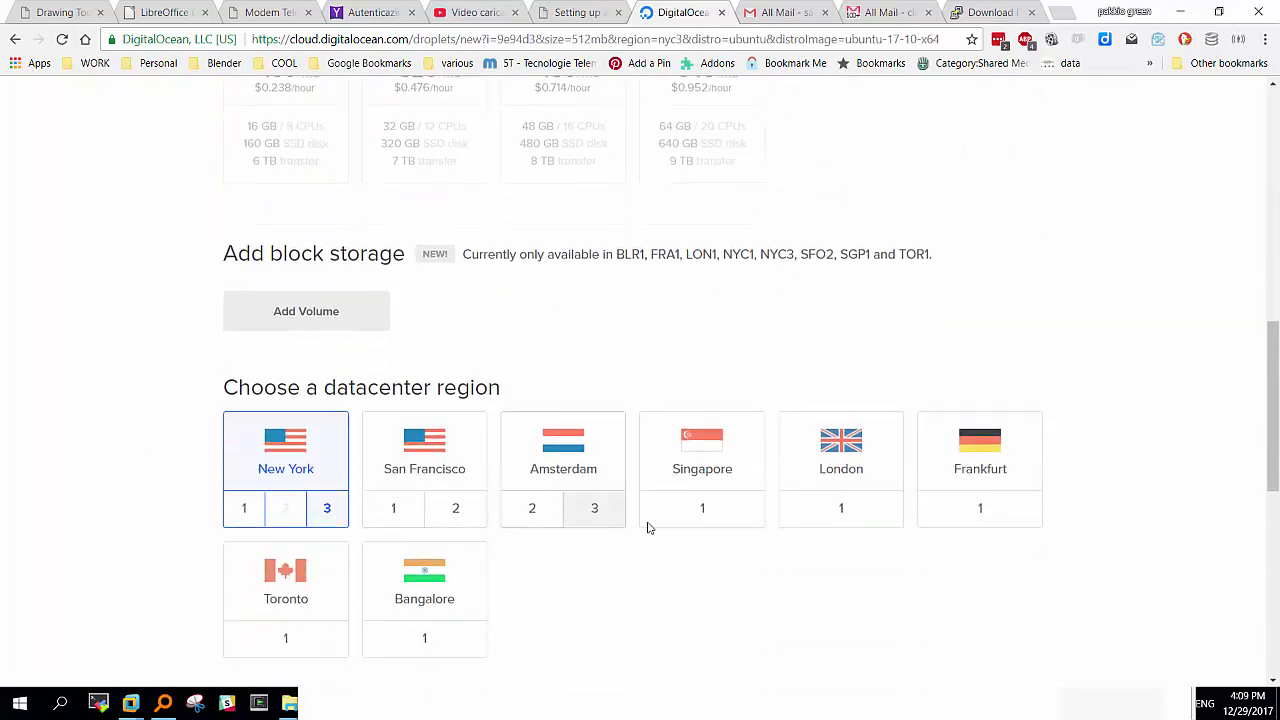
click(857, 508)
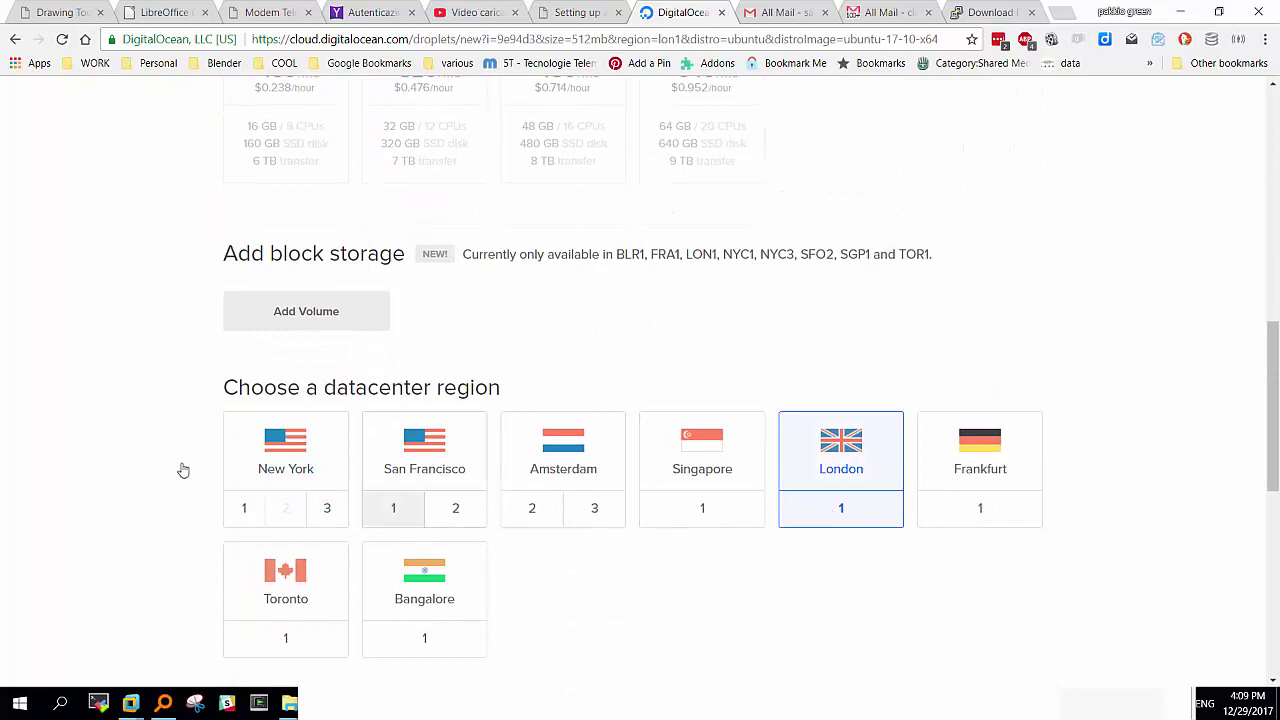
Step: Set the hostname to video.droplet and create the Droplet
scroll(108, 451, down, 3)
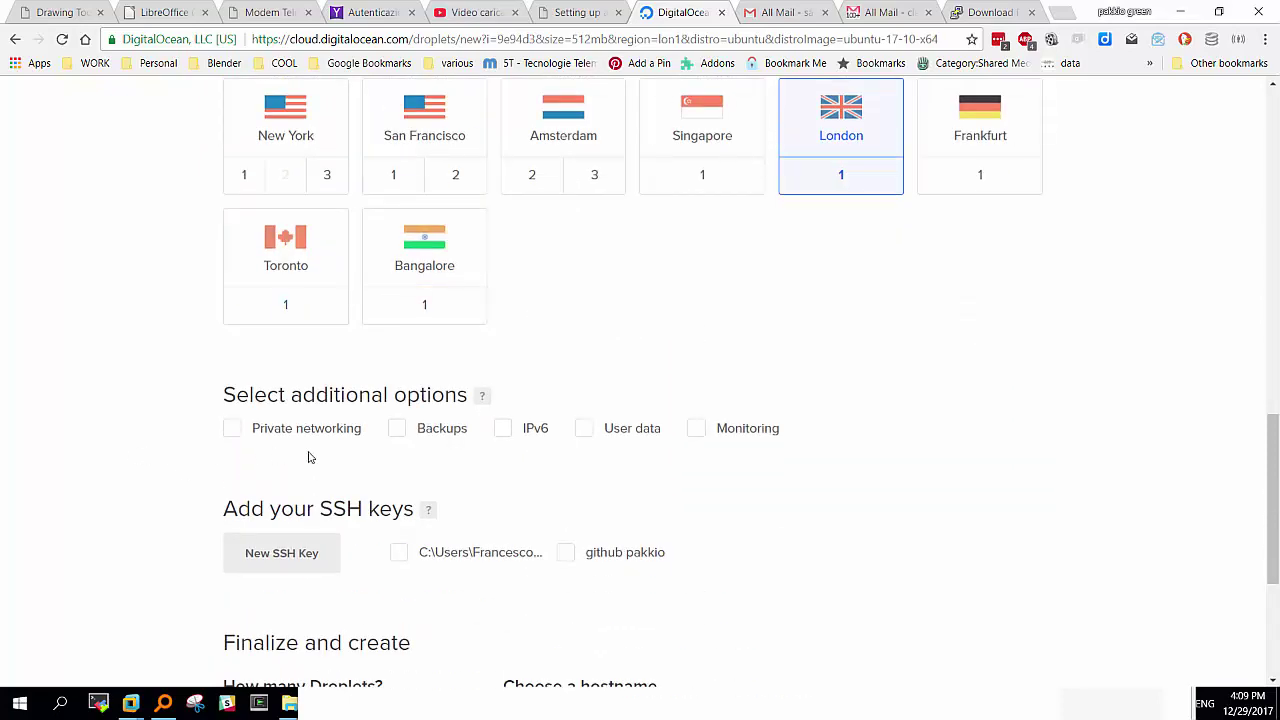
scroll(195, 501, down, 2)
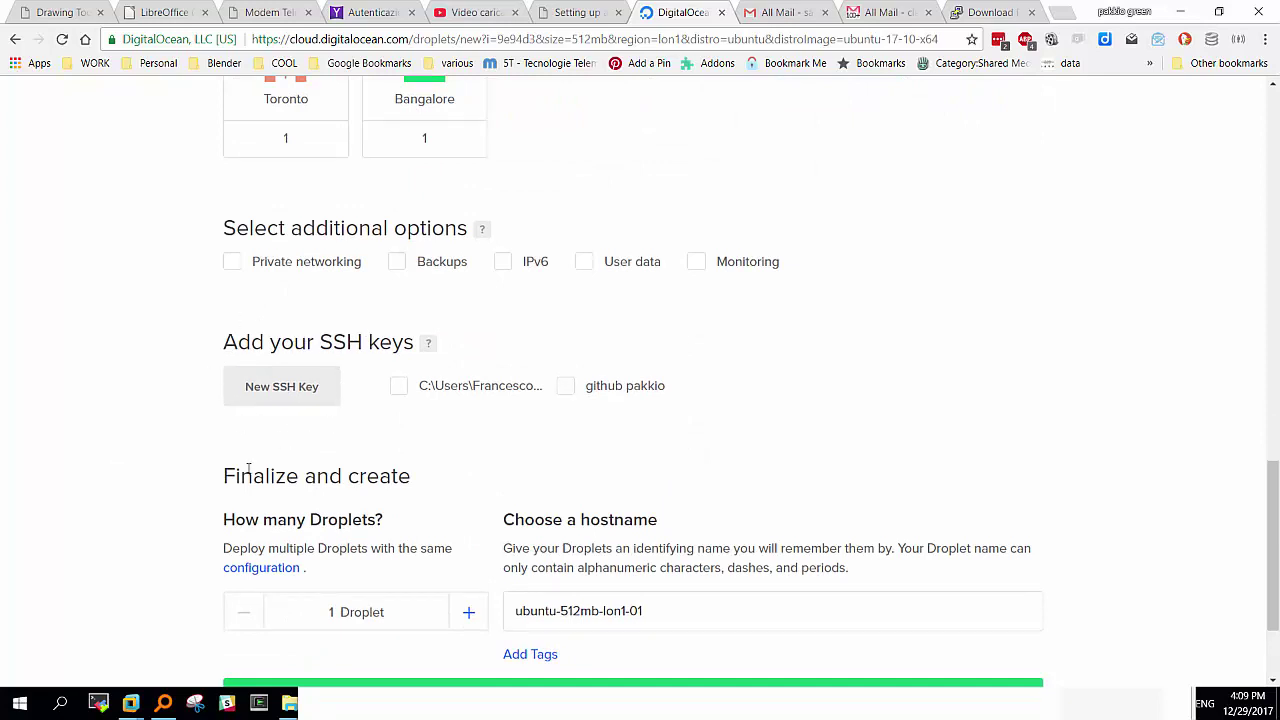
scroll(449, 627, down, 2)
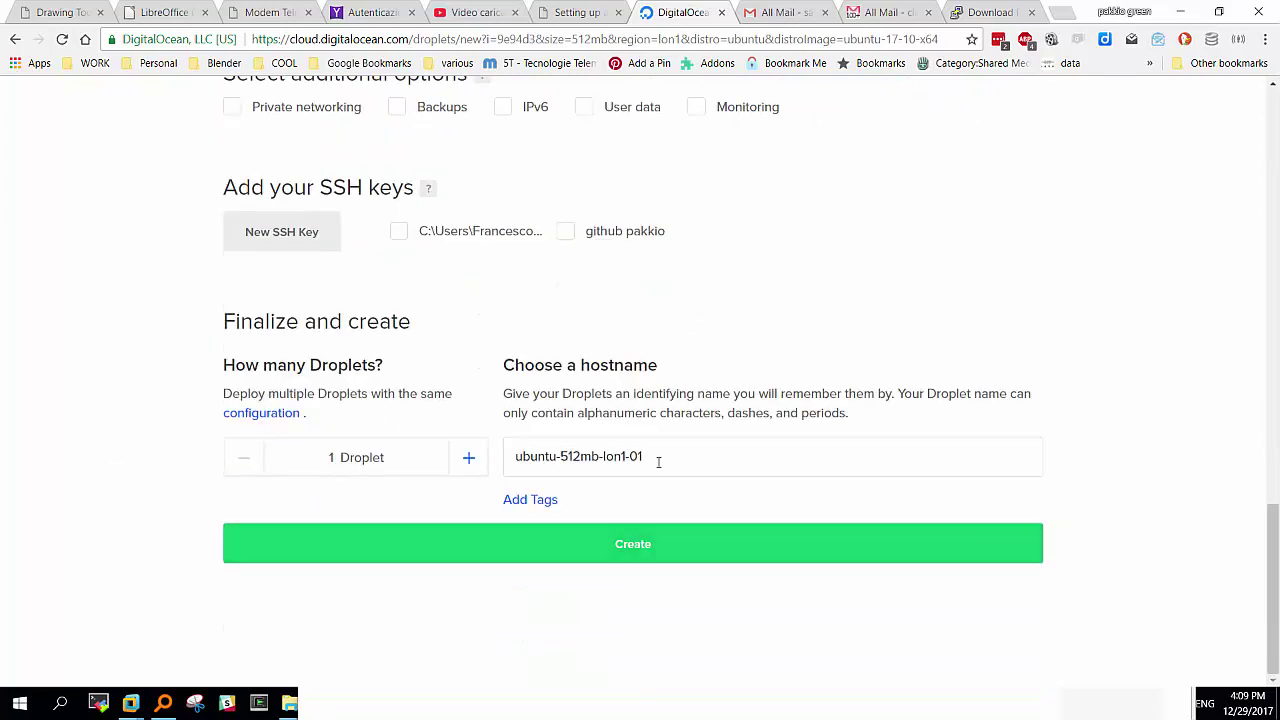
drag(657, 460, 498, 463)
text(vid)
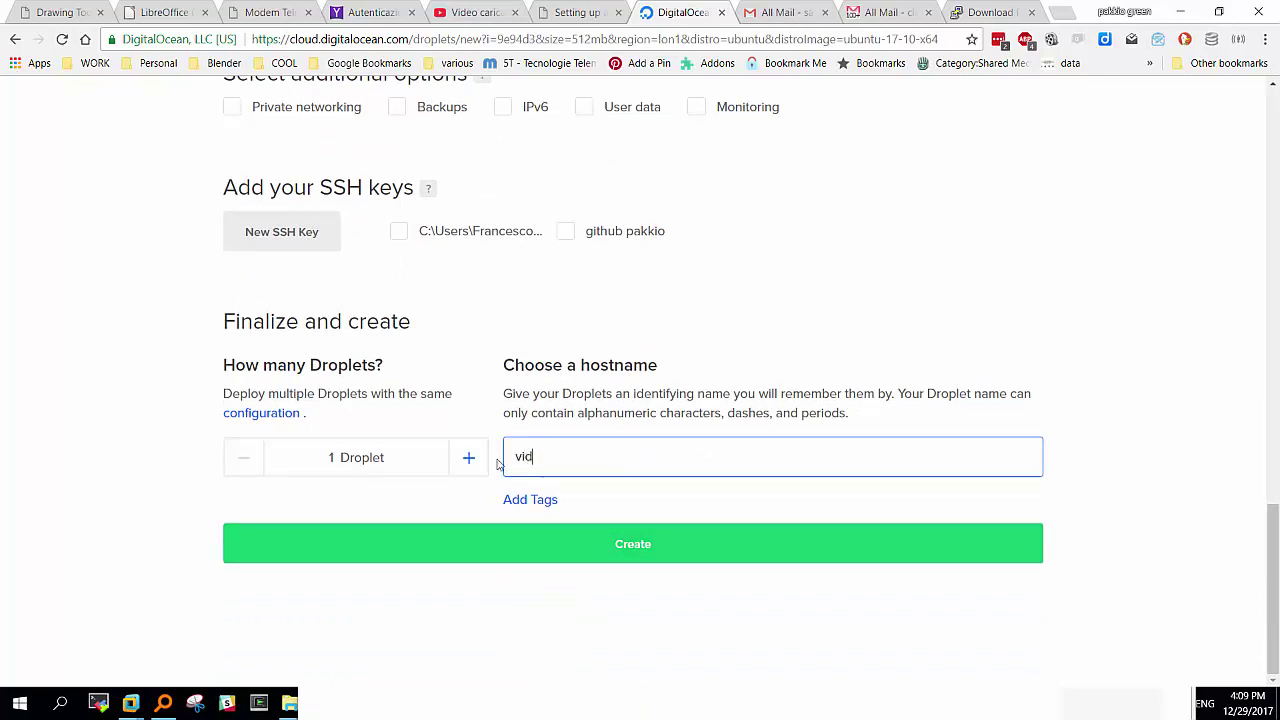
text(eo.droplet)
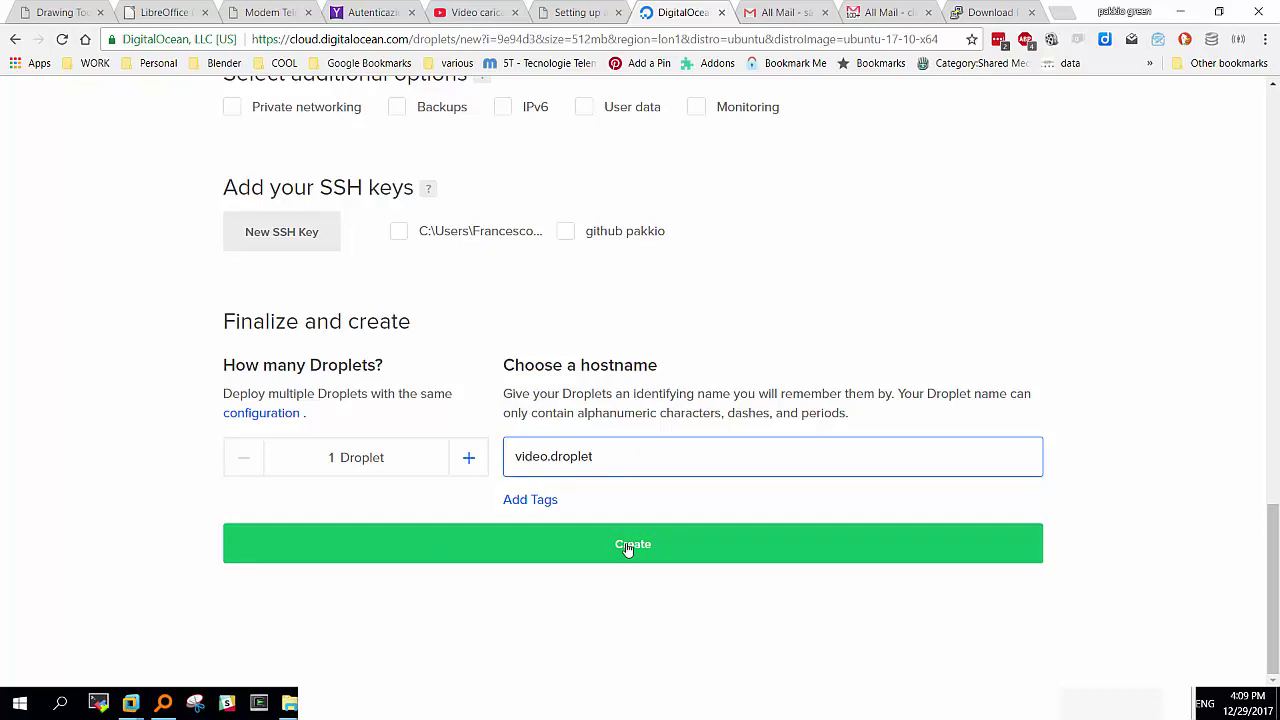
click(631, 547)
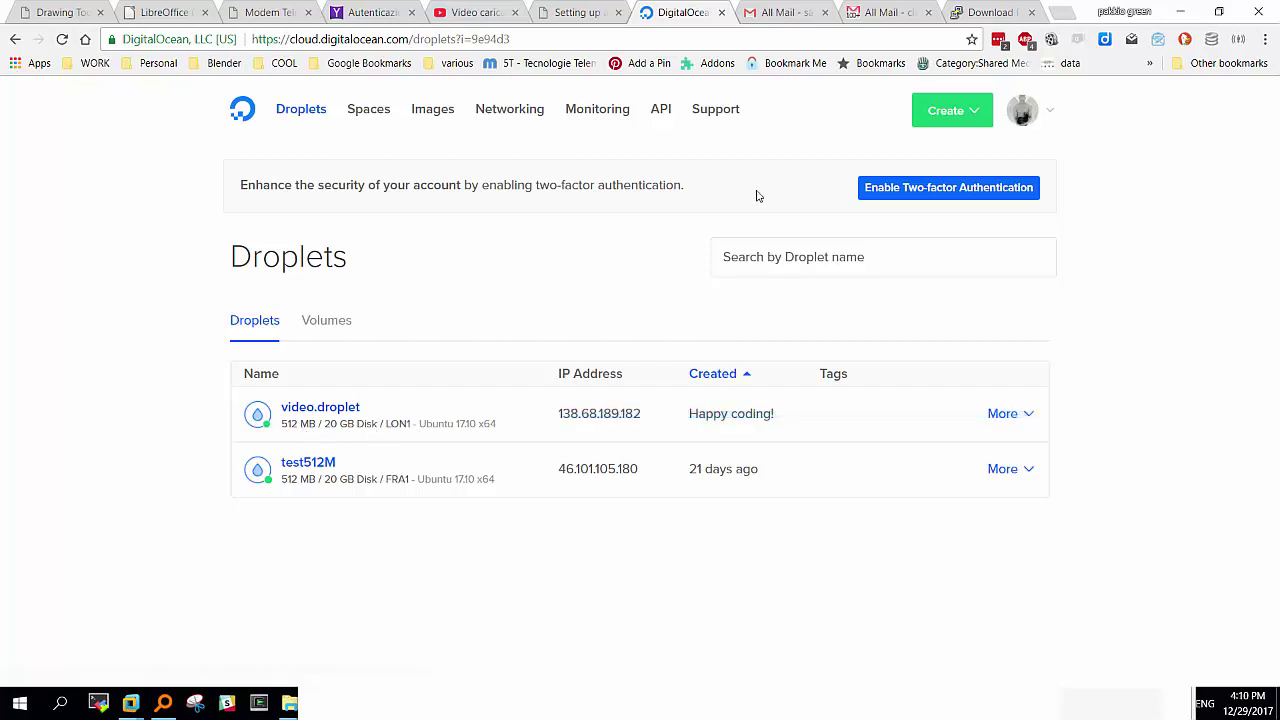
Step: Switch to Gmail and open the DigitalOcean email "Your New Droplet: video.droplet"
click(886, 12)
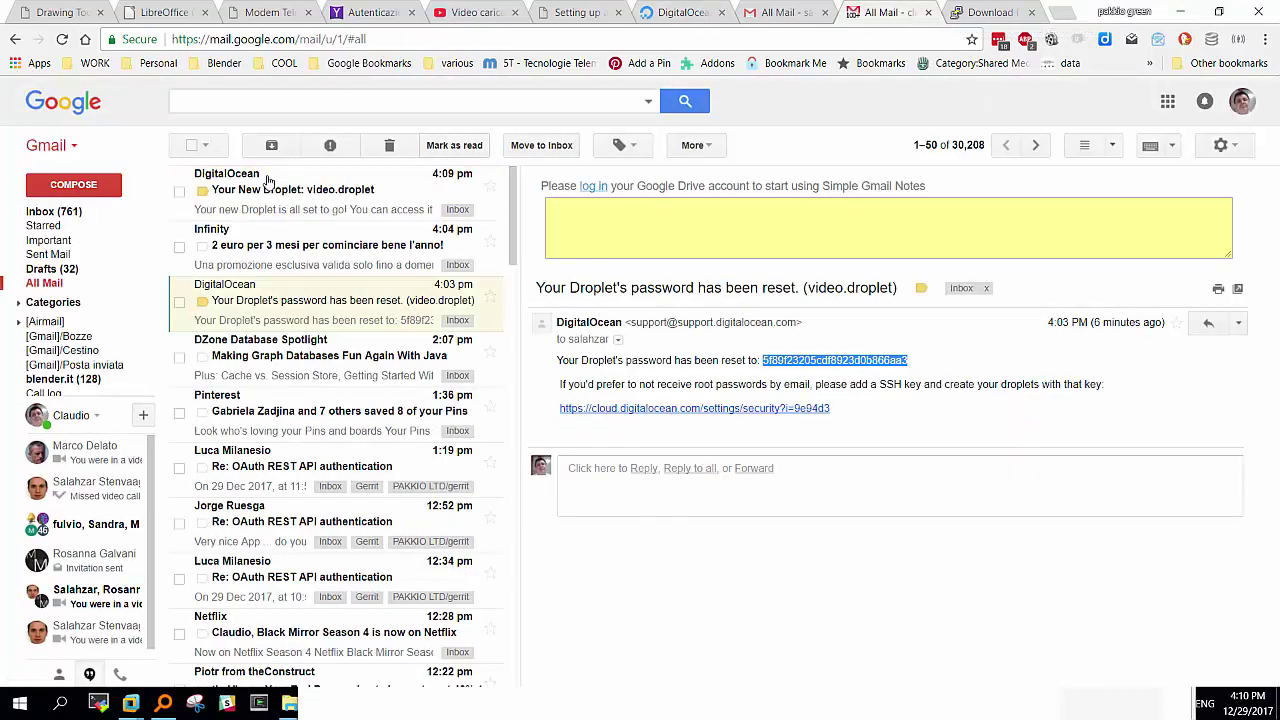
click(365, 180)
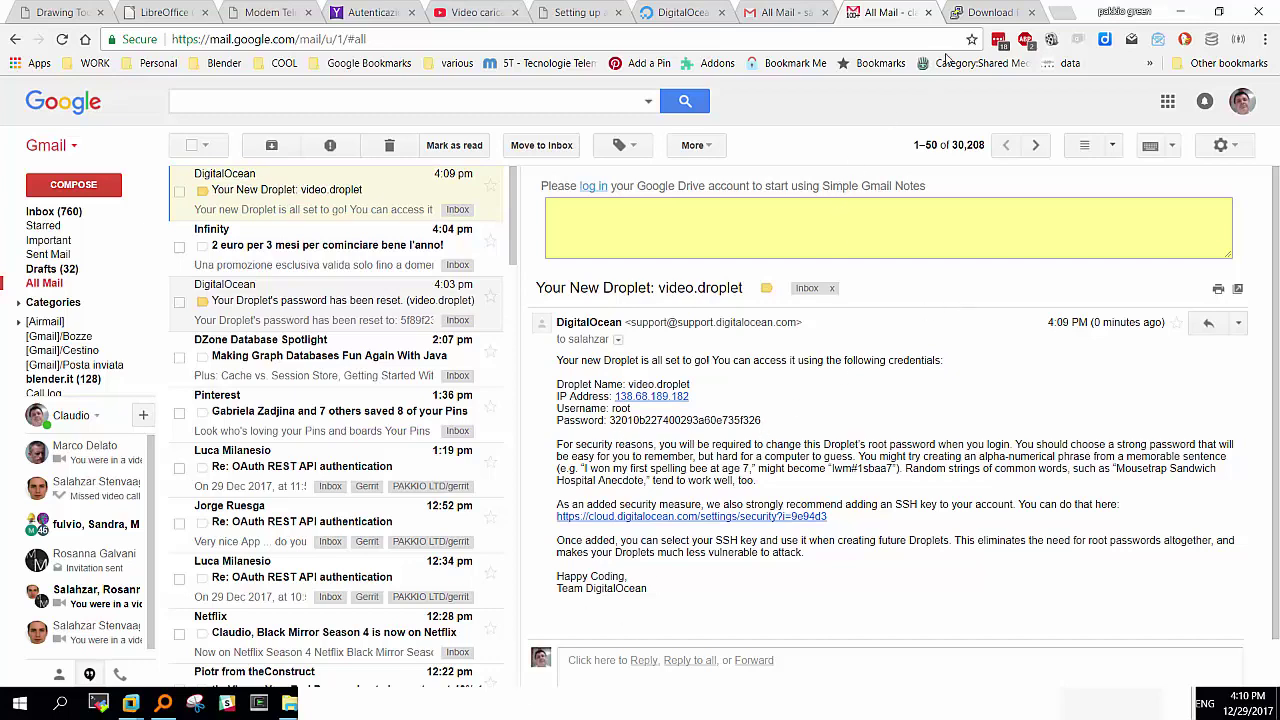
Step: Go back to the "putty download" search results and follow the putty.org result to PuTTY's latest release download page
click(1000, 14)
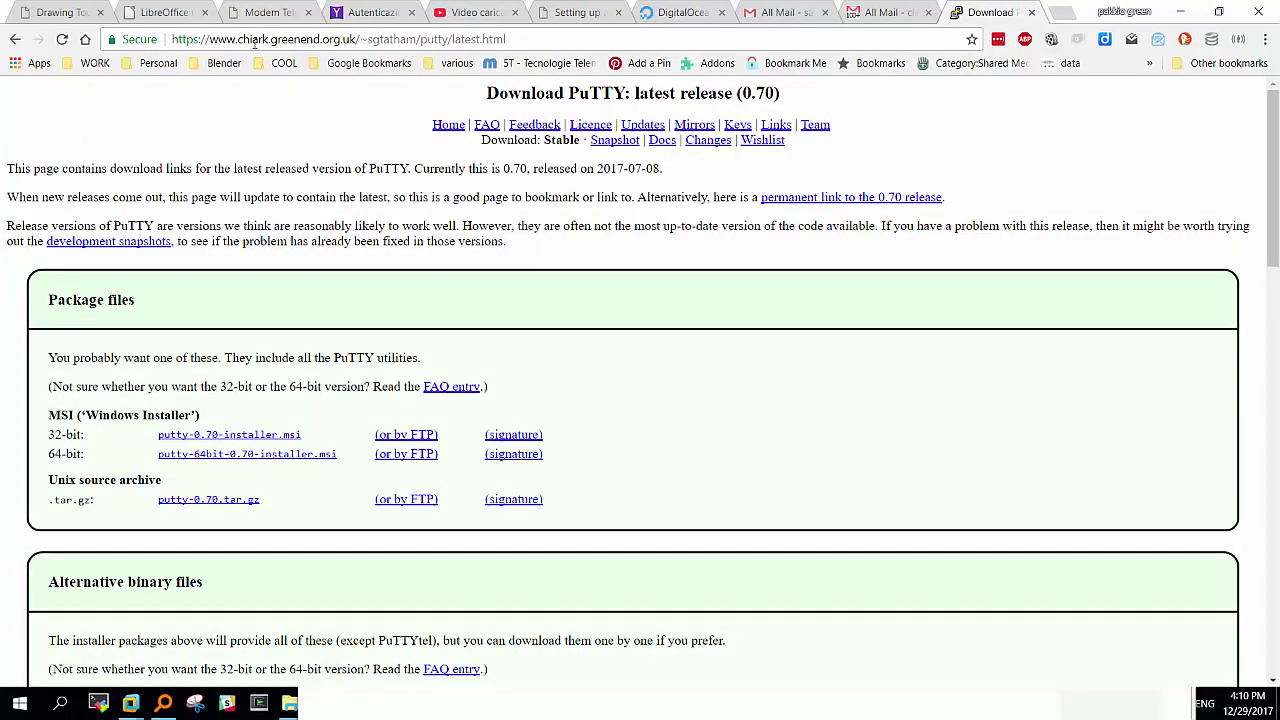
click(16, 40)
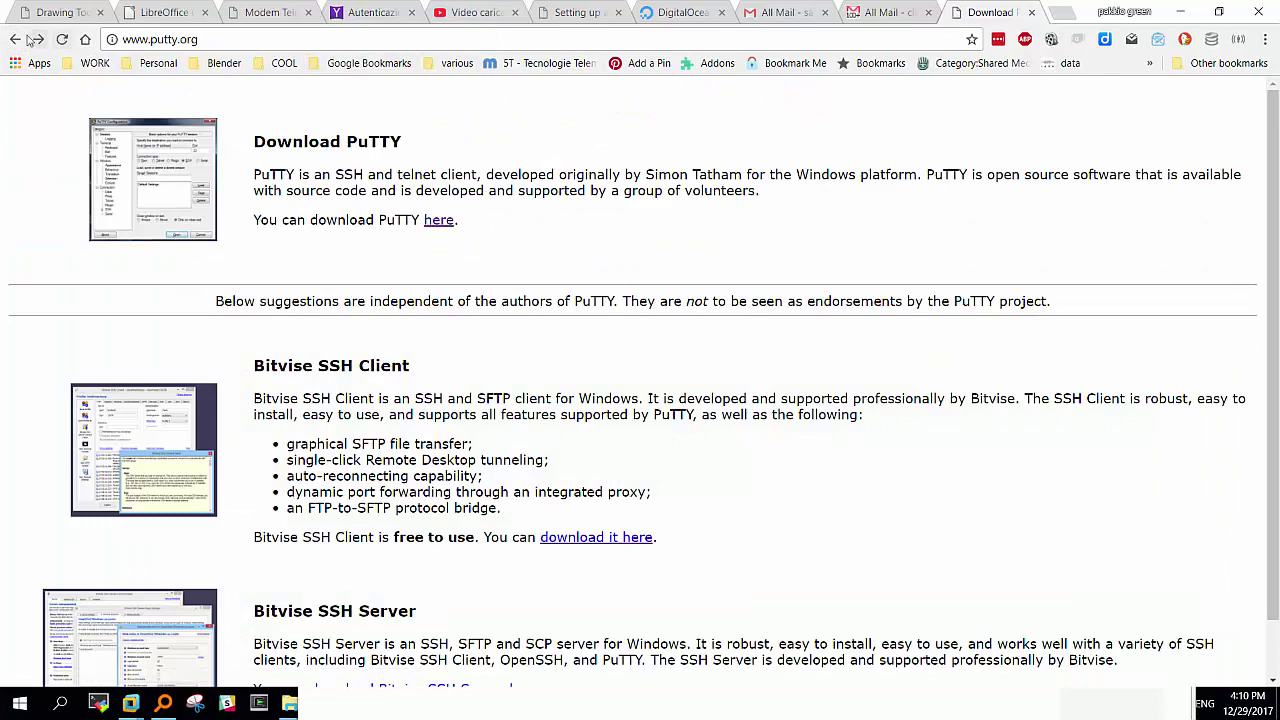
click(16, 40)
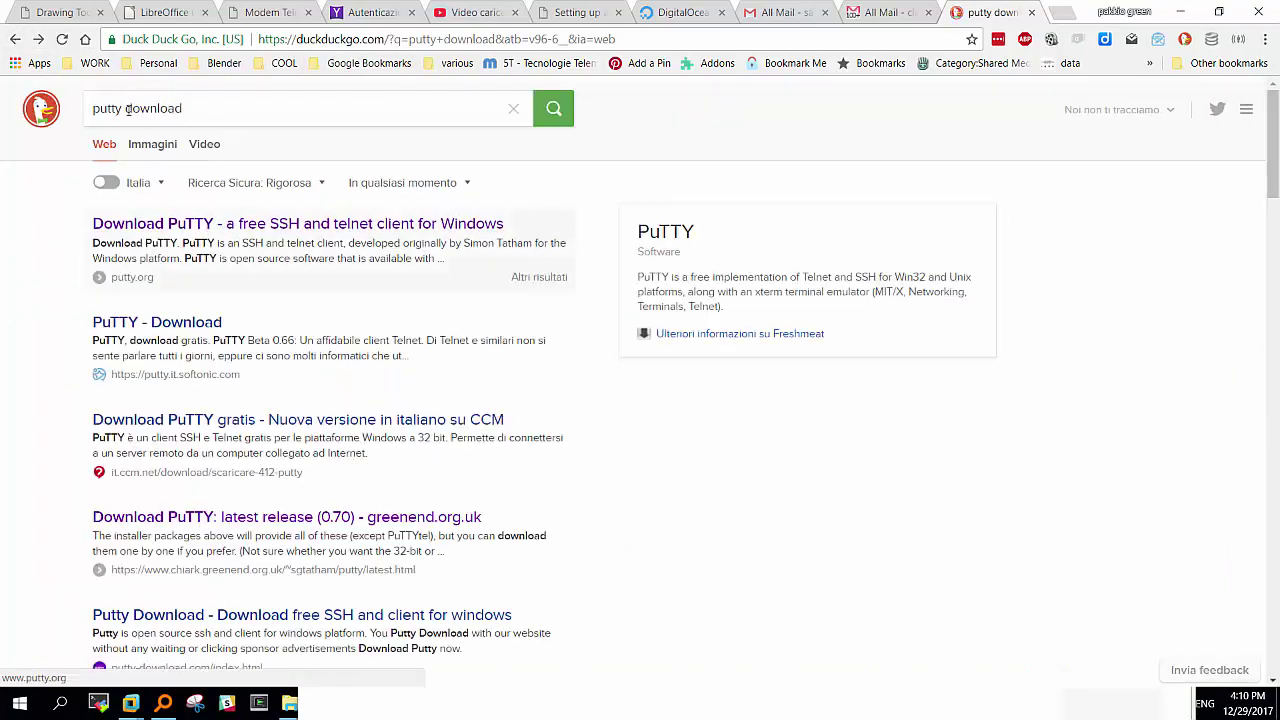
click(195, 224)
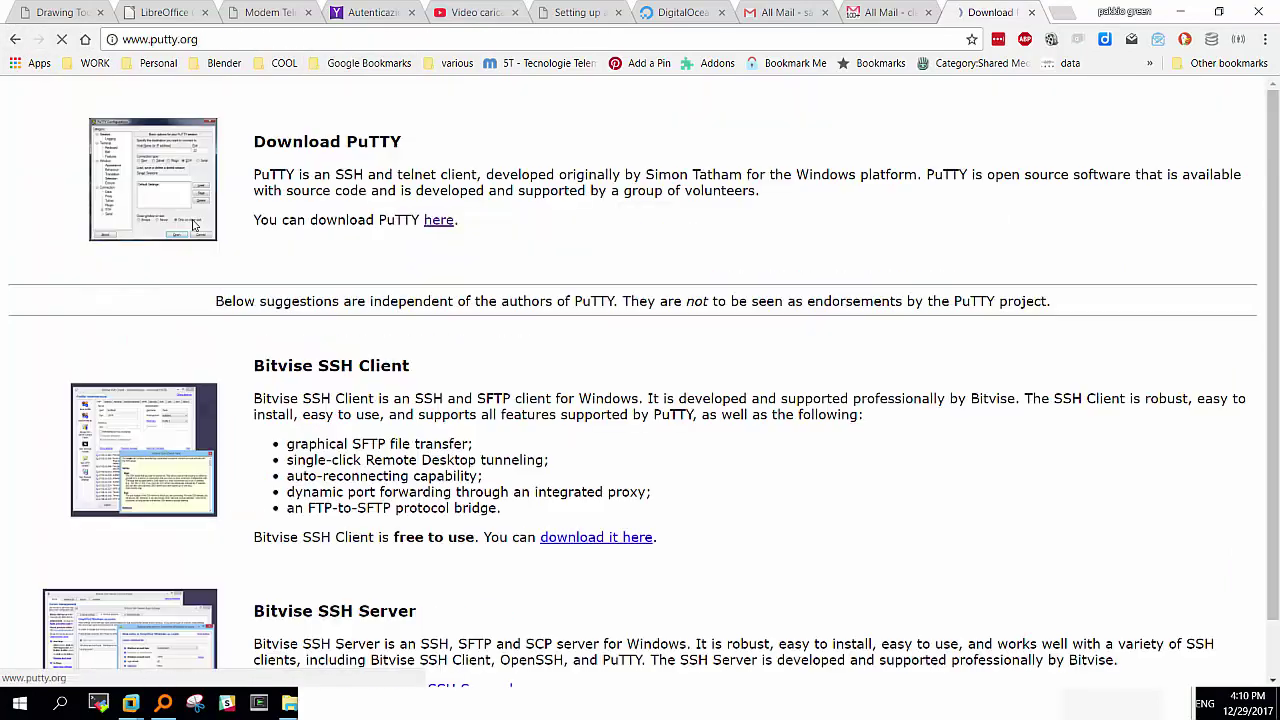
click(439, 221)
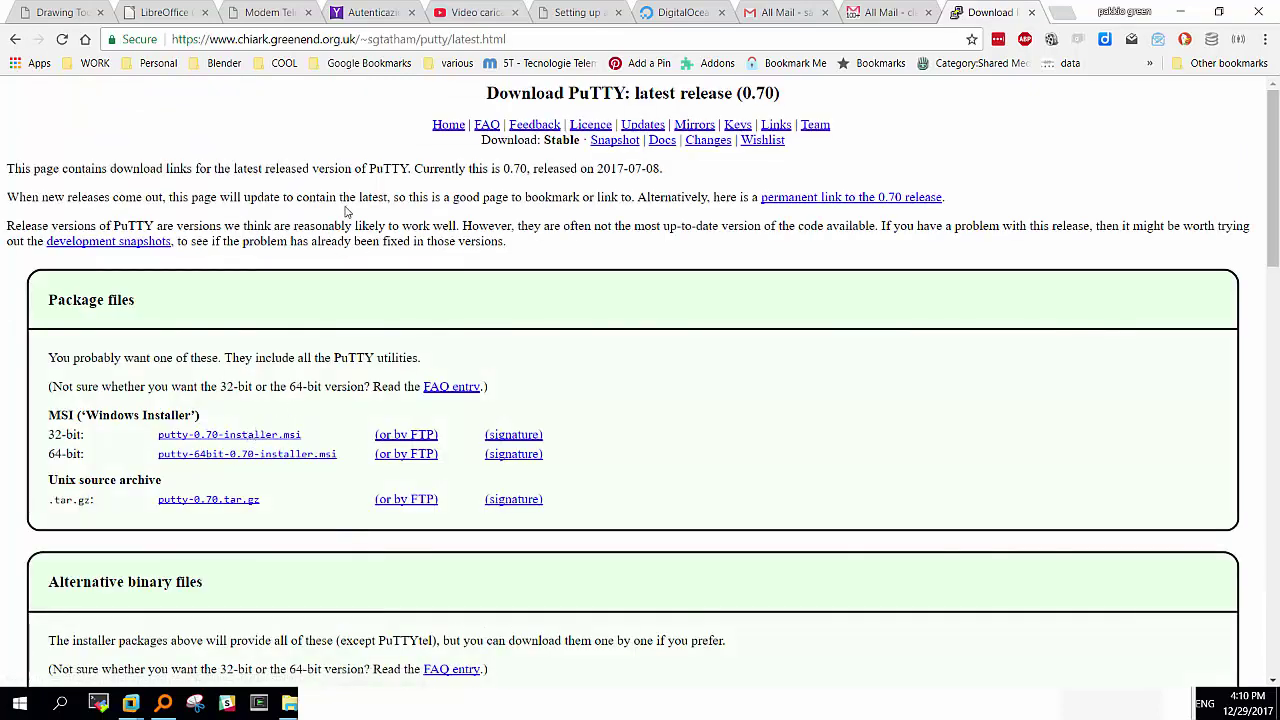
Step: Switch to Everything, launch putty.exe from D:\bin and move the PuTTY Configuration window aside
click(163, 703)
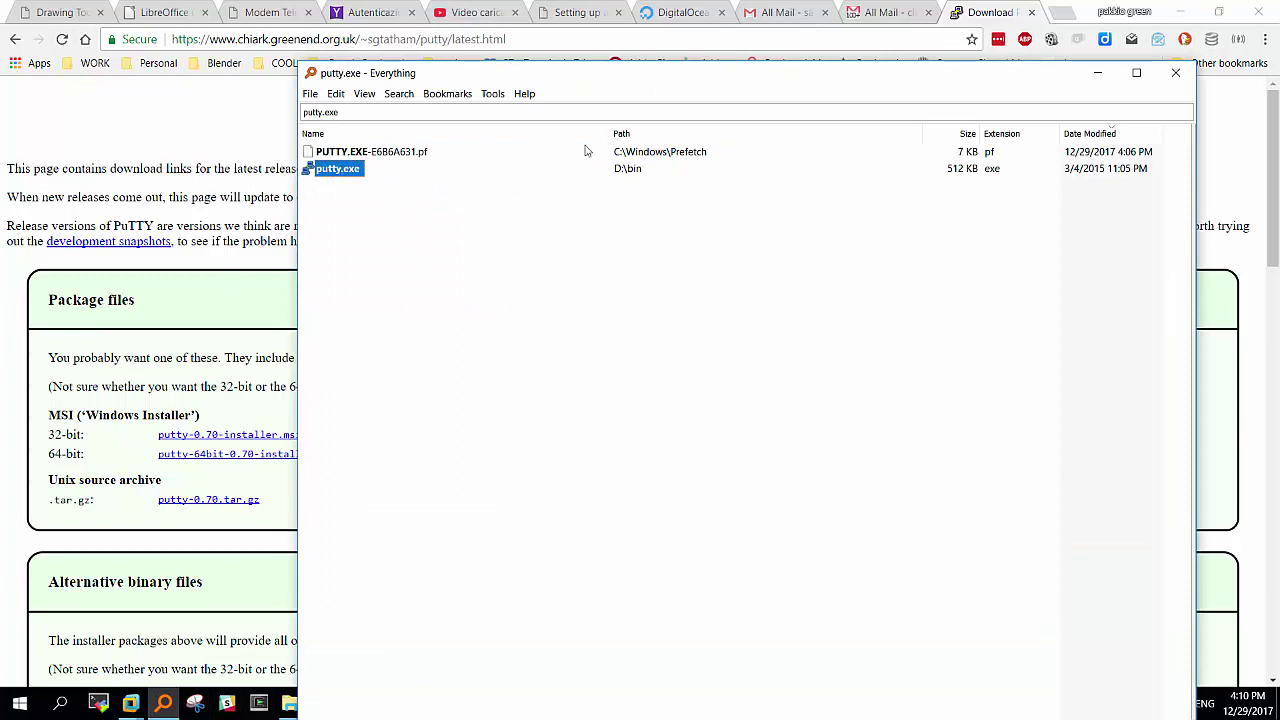
double_click(340, 169)
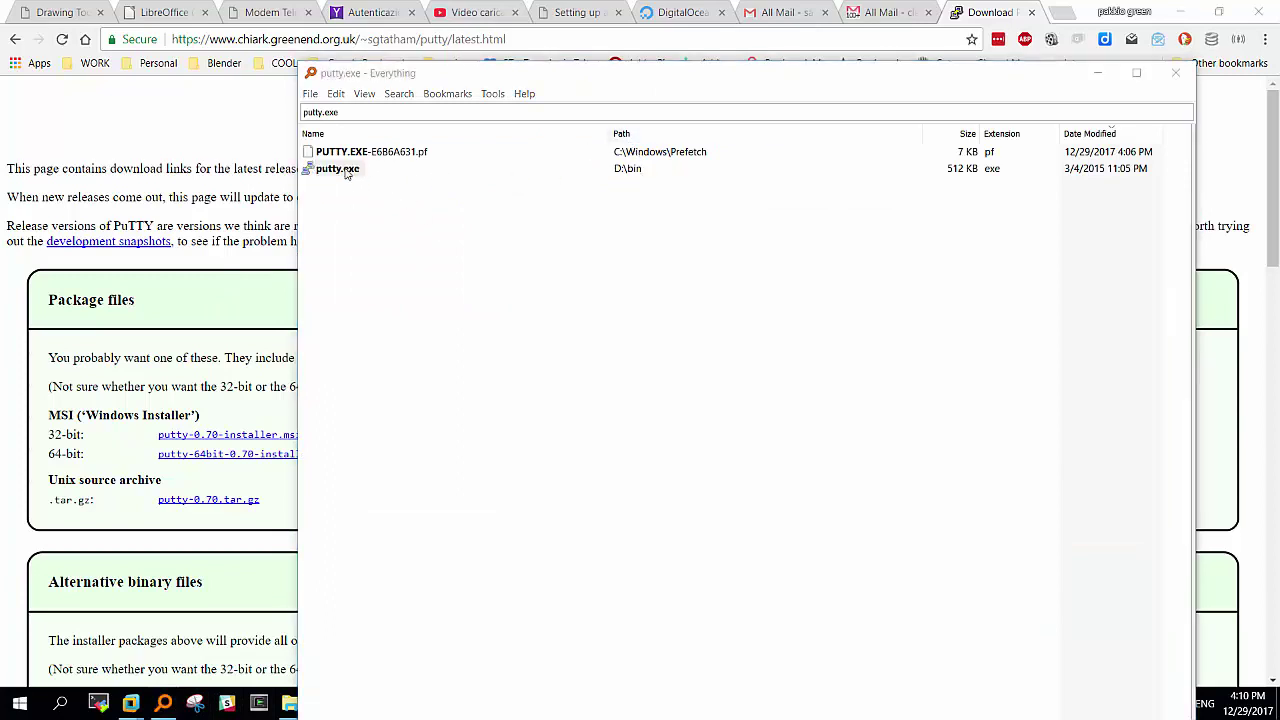
drag(620, 193, 360, 188)
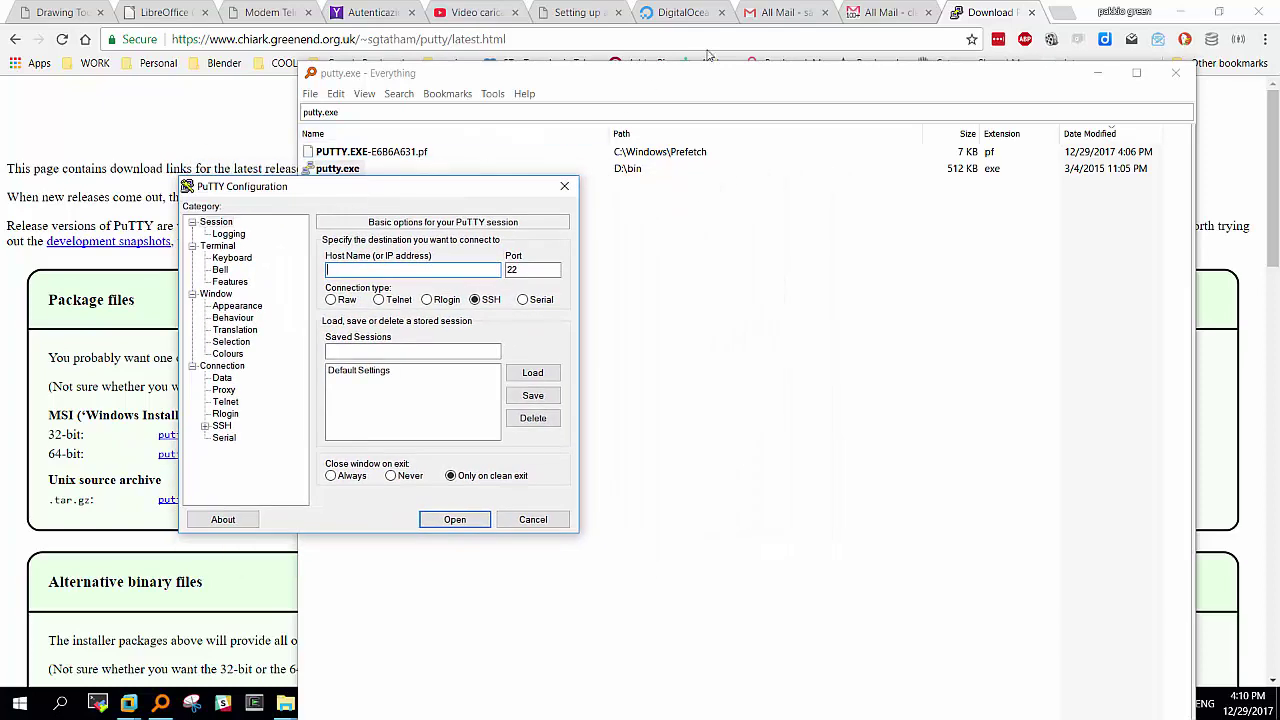
Step: Look up video.droplet's IP address in DigitalOcean and enter 138.68.189.182 as the host name in PuTTY
click(684, 18)
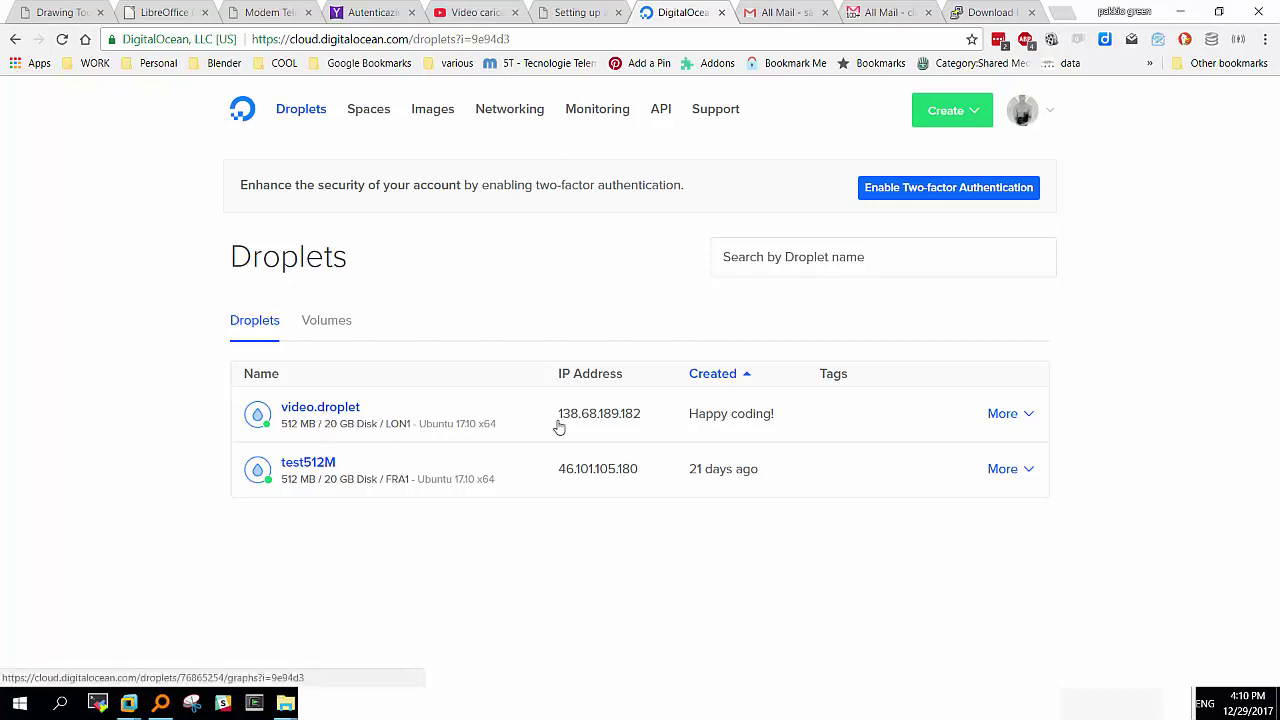
mouse_move(563, 419)
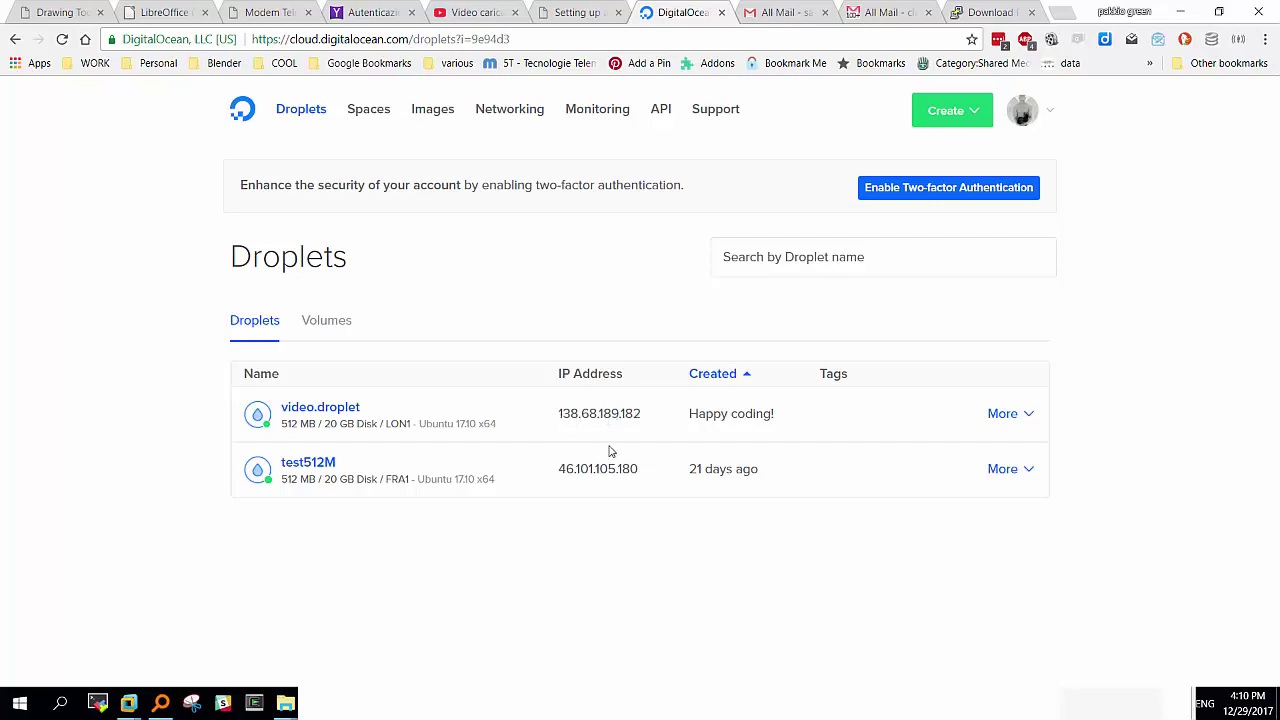
key(alt+Tab)
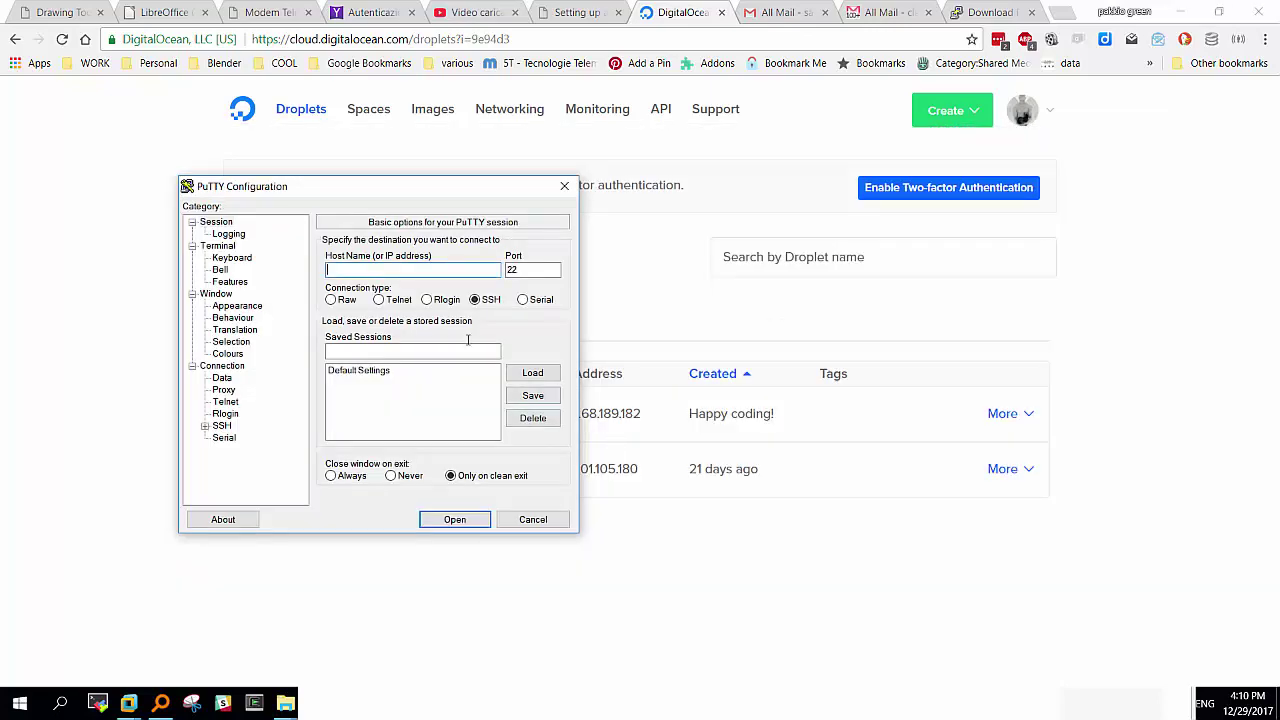
text(138.68.189.182)
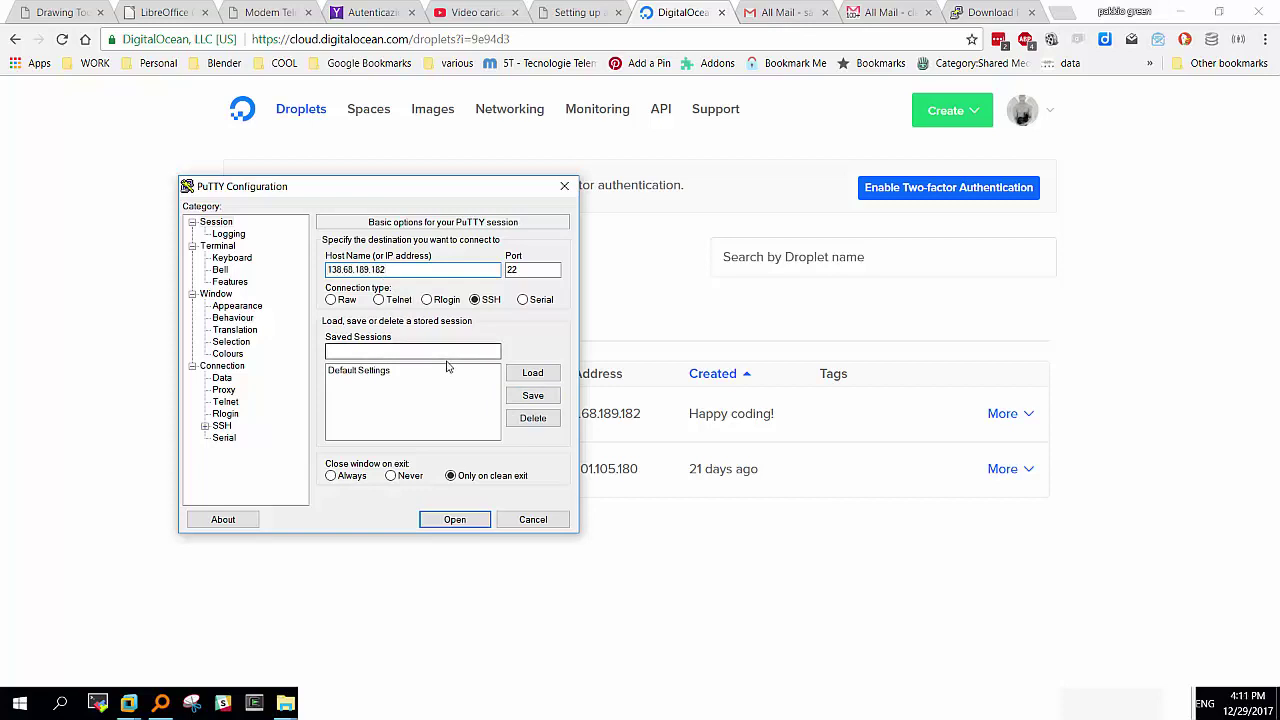
Step: Check PuTTY's Connection and SSH options, open the session and accept the server's host key
click(232, 368)
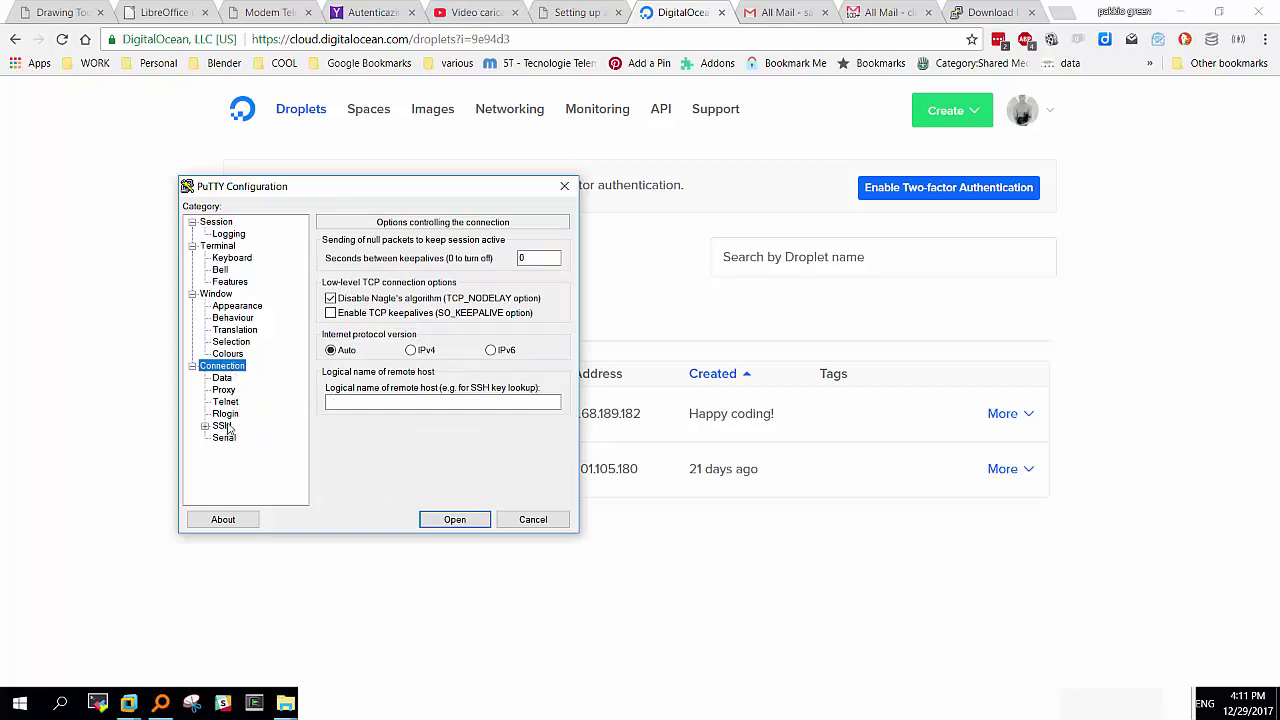
click(222, 426)
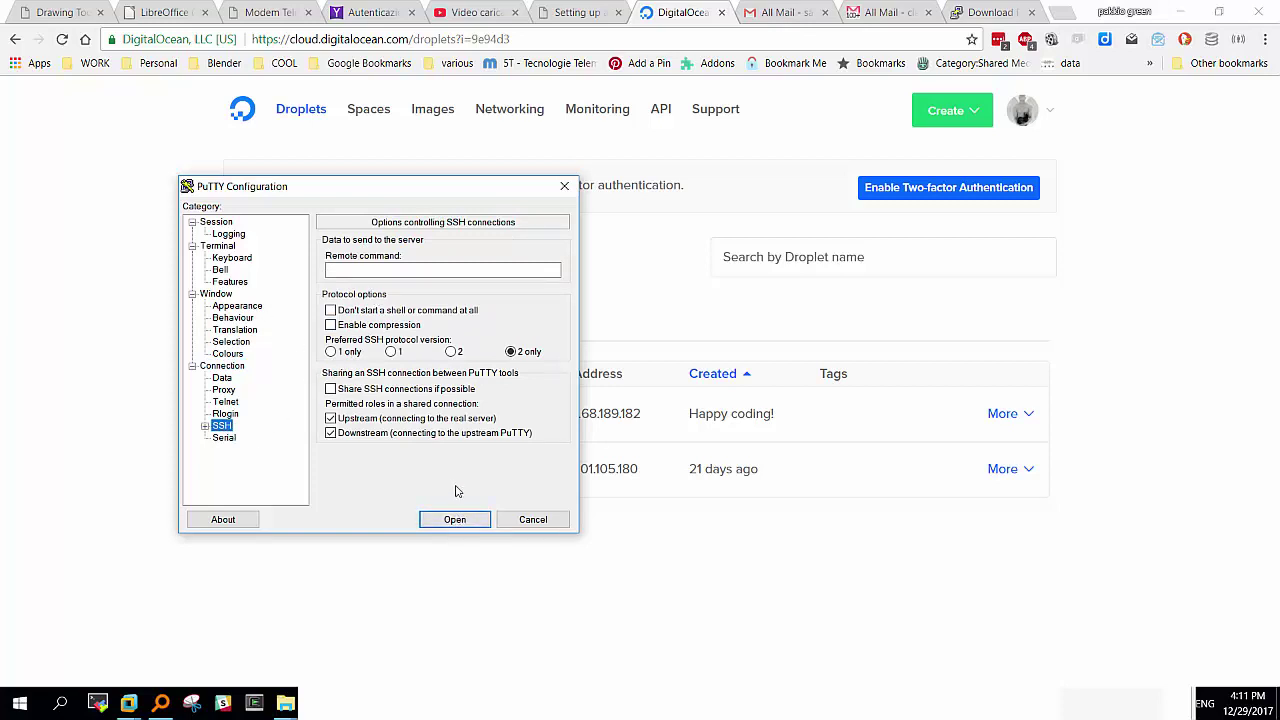
click(455, 520)
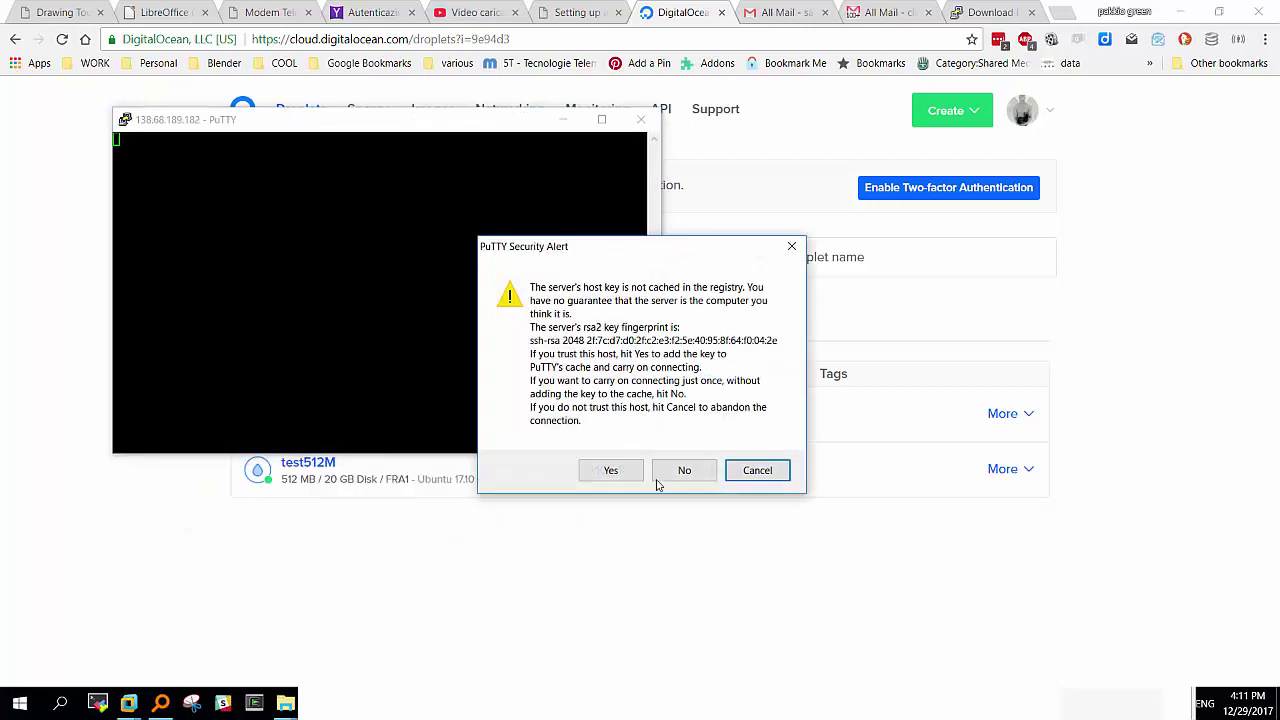
click(604, 471)
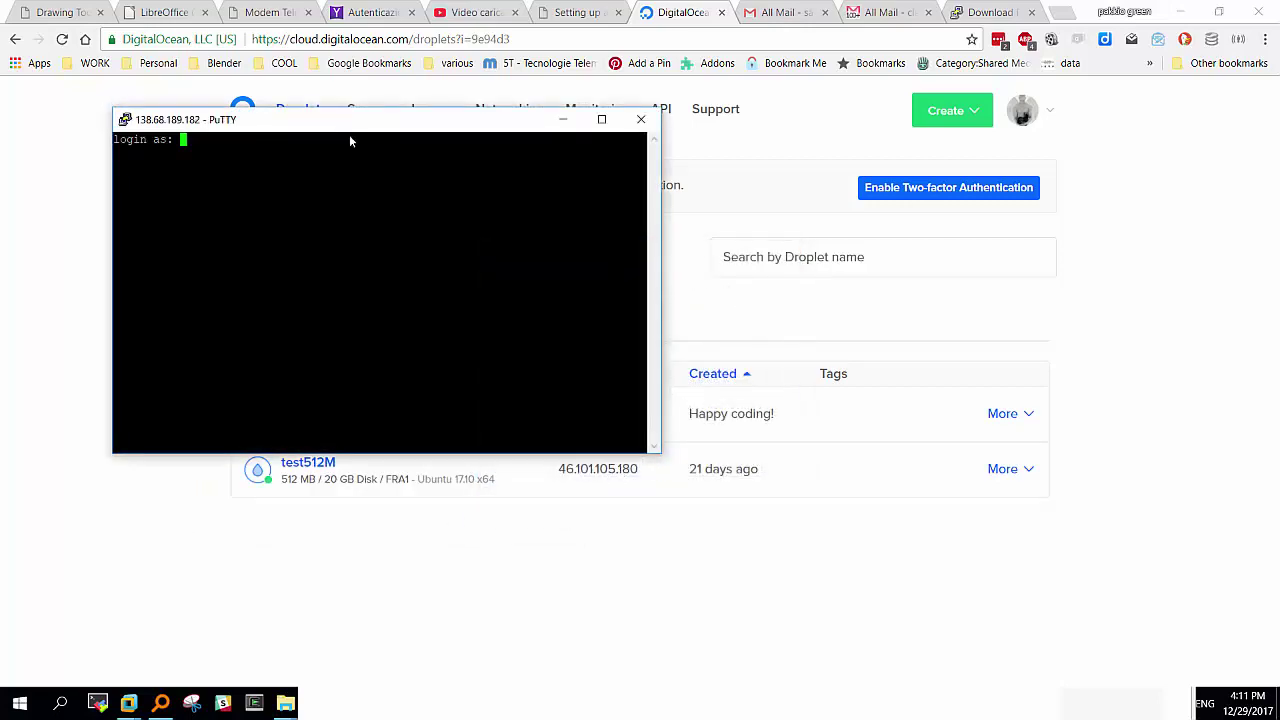
Step: Move the PuTTY terminal window toward the centre and submit root as the login name
drag(341, 122, 583, 280)
text(root)
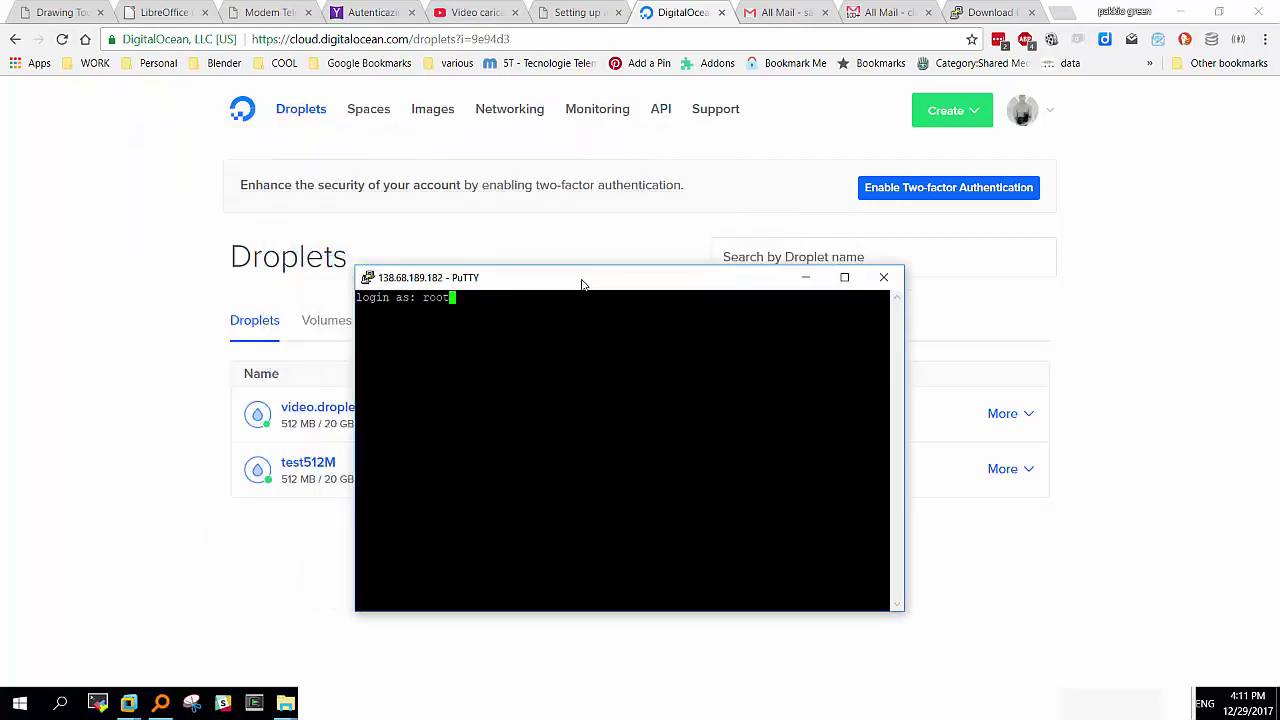
key(Return)
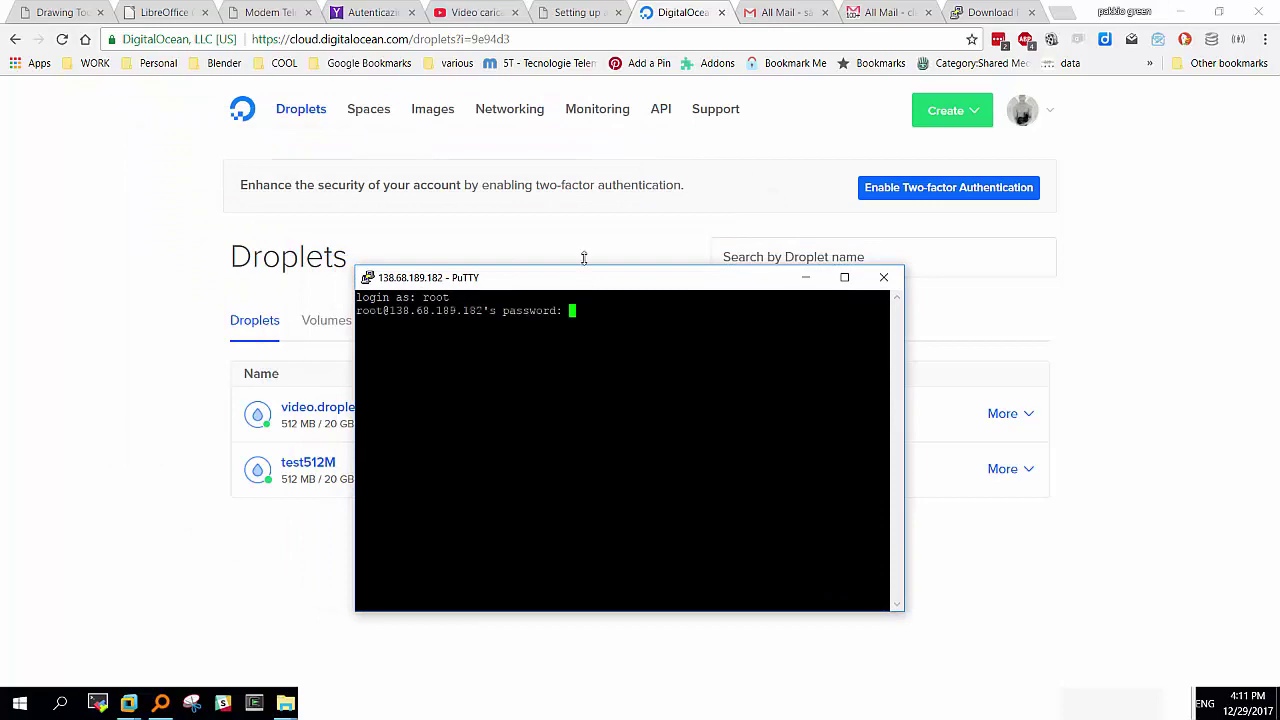
Step: Switch to Gmail, copy the root password from DigitalOcean's "Your New Droplet: video.droplet" email and submit it at PuTTY's password prompt
click(870, 12)
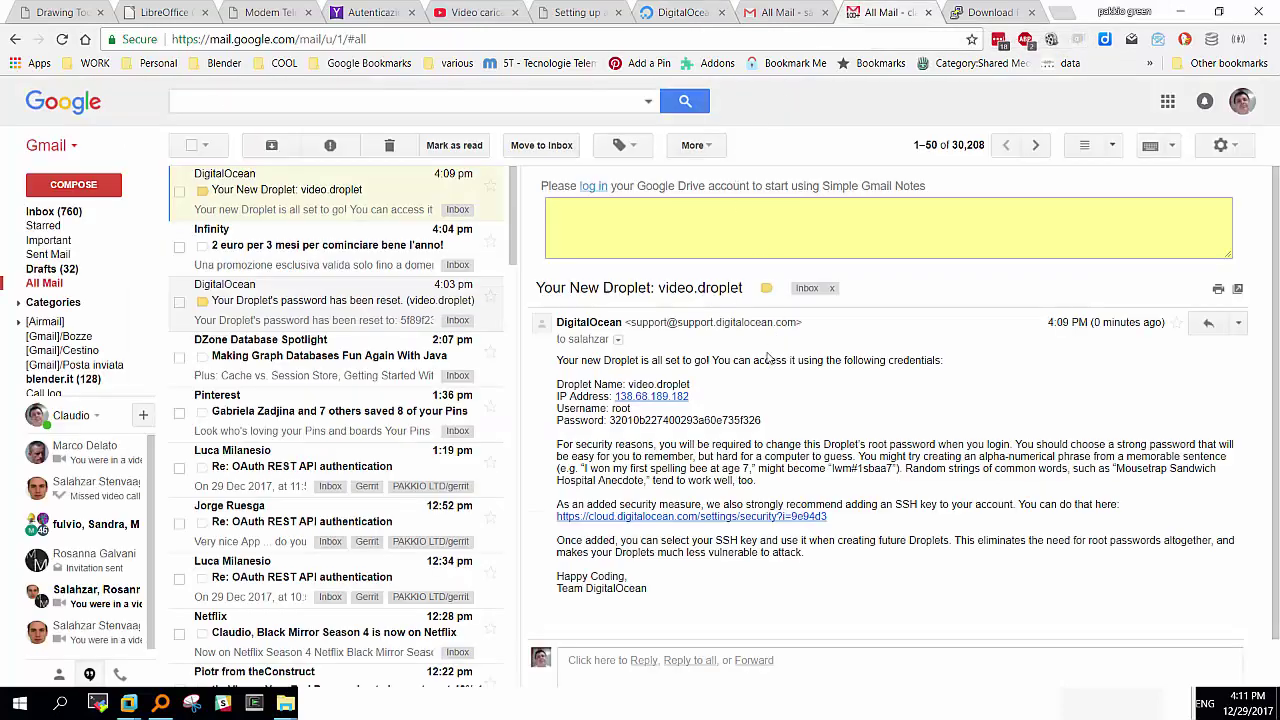
double_click(679, 420)
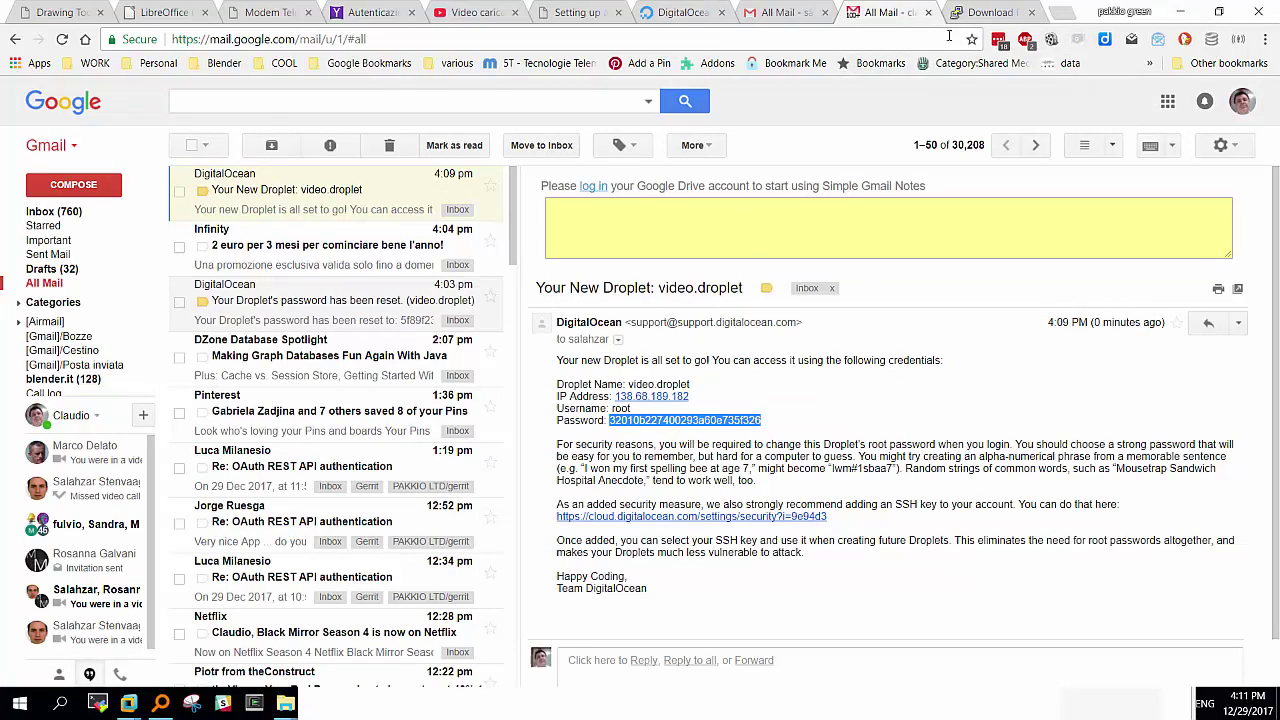
key(alt+Tab)
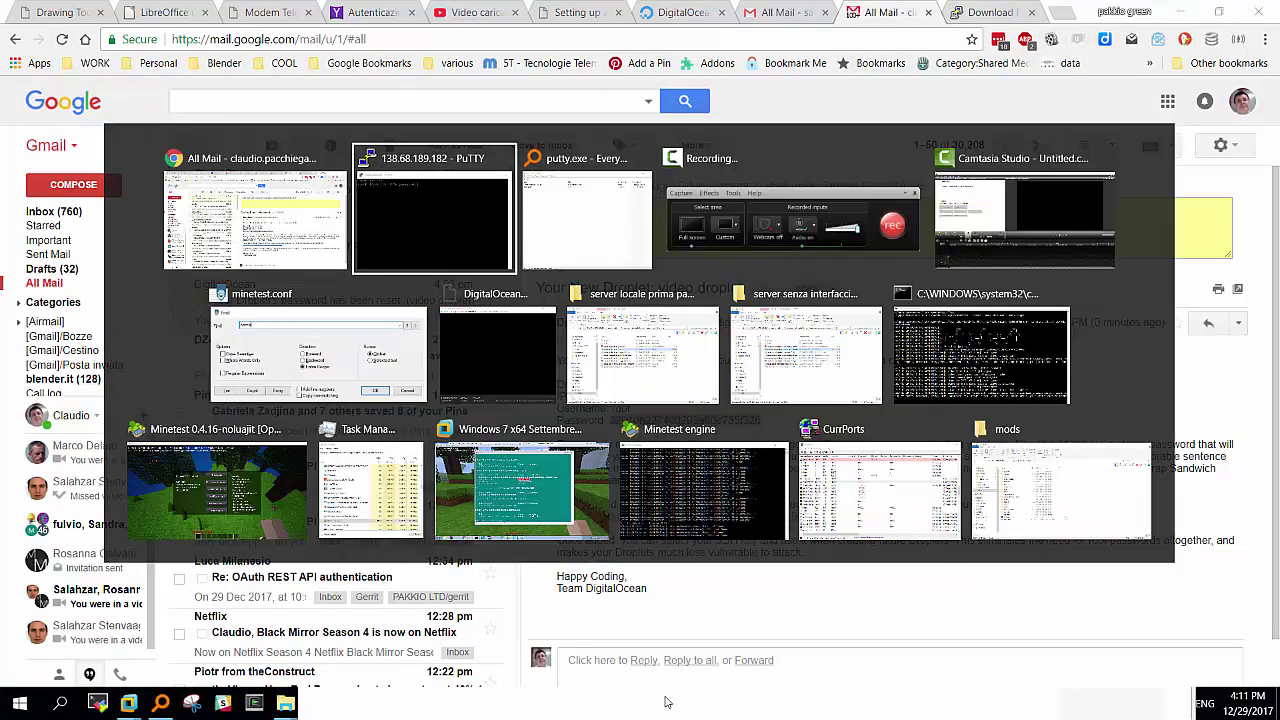
key(alt+Tab)
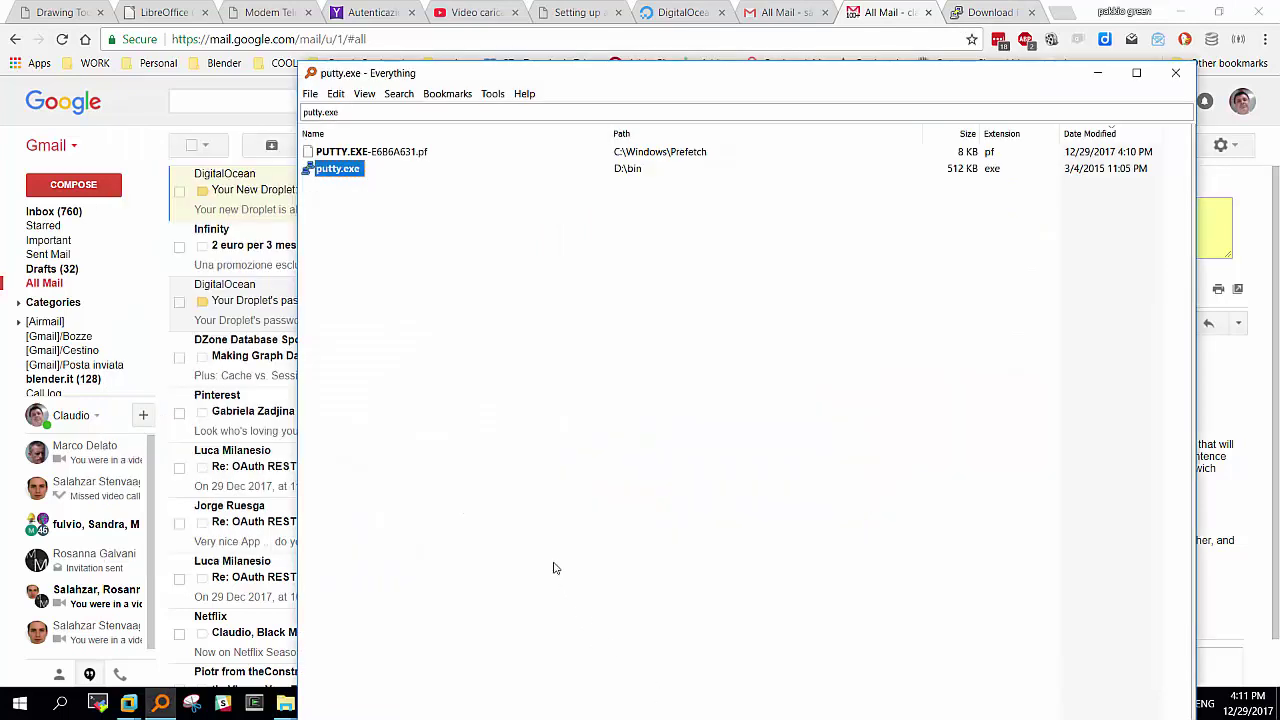
key(alt+Tab)
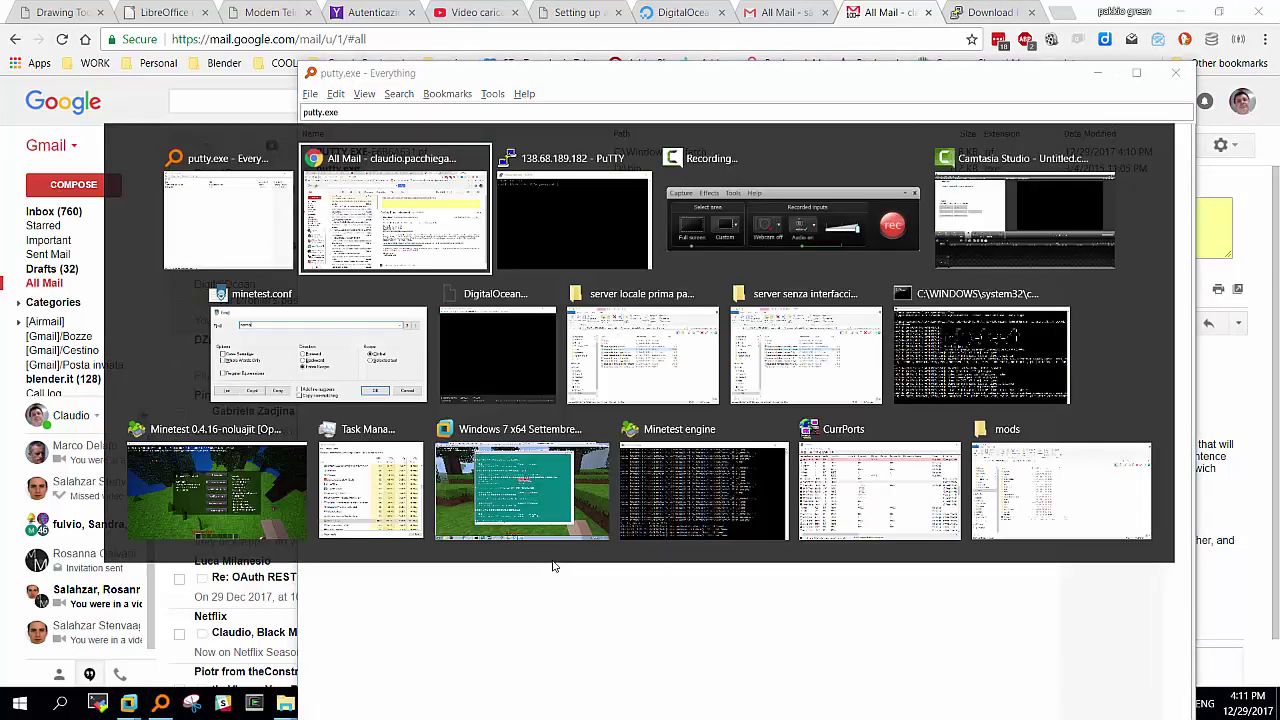
key(alt+Tab)
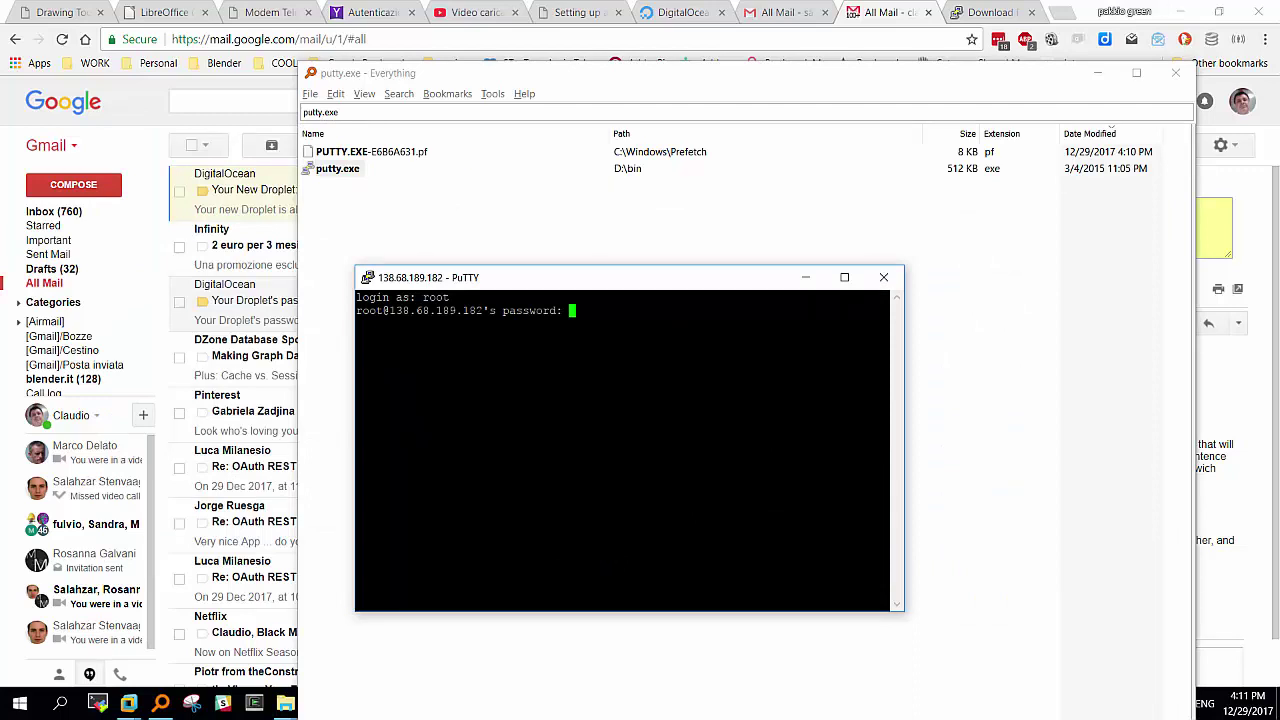
key(Return)
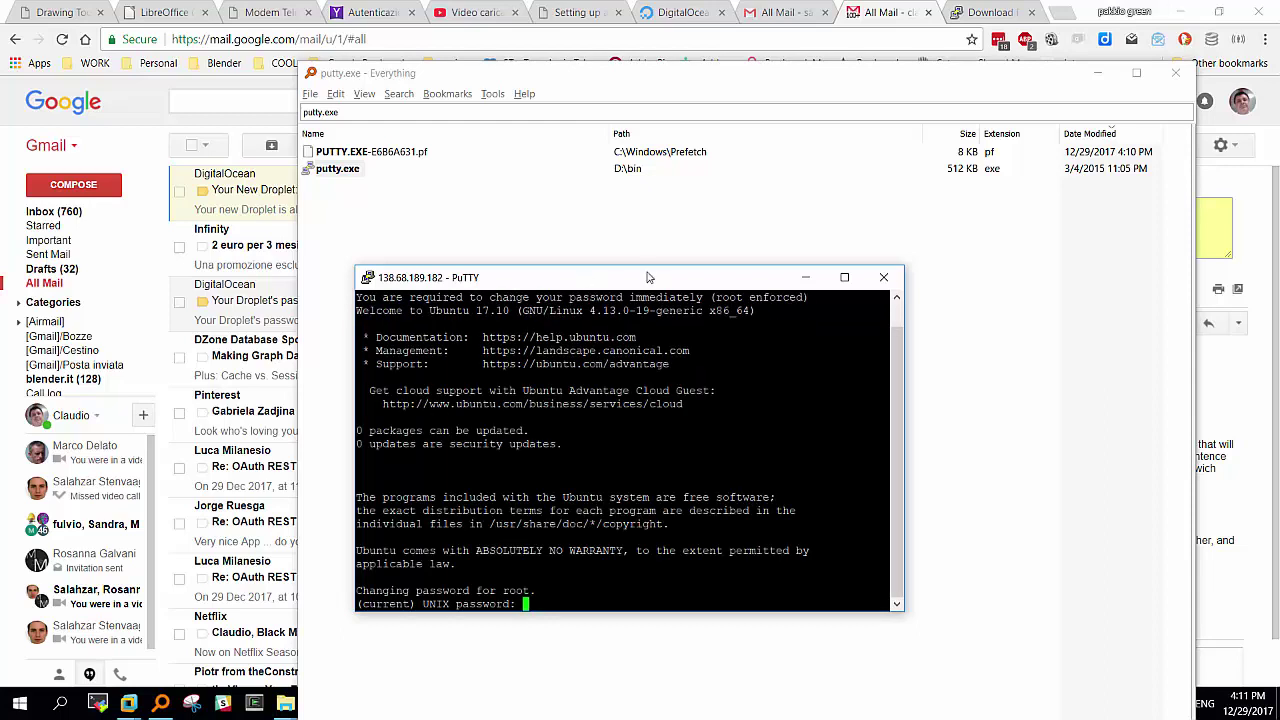
Step: Set PuTTY's terminal font to Courier New, 16-point, and move the terminal window up to make the session easier to read
drag(650, 277, 695, 164)
right_click(617, 168)
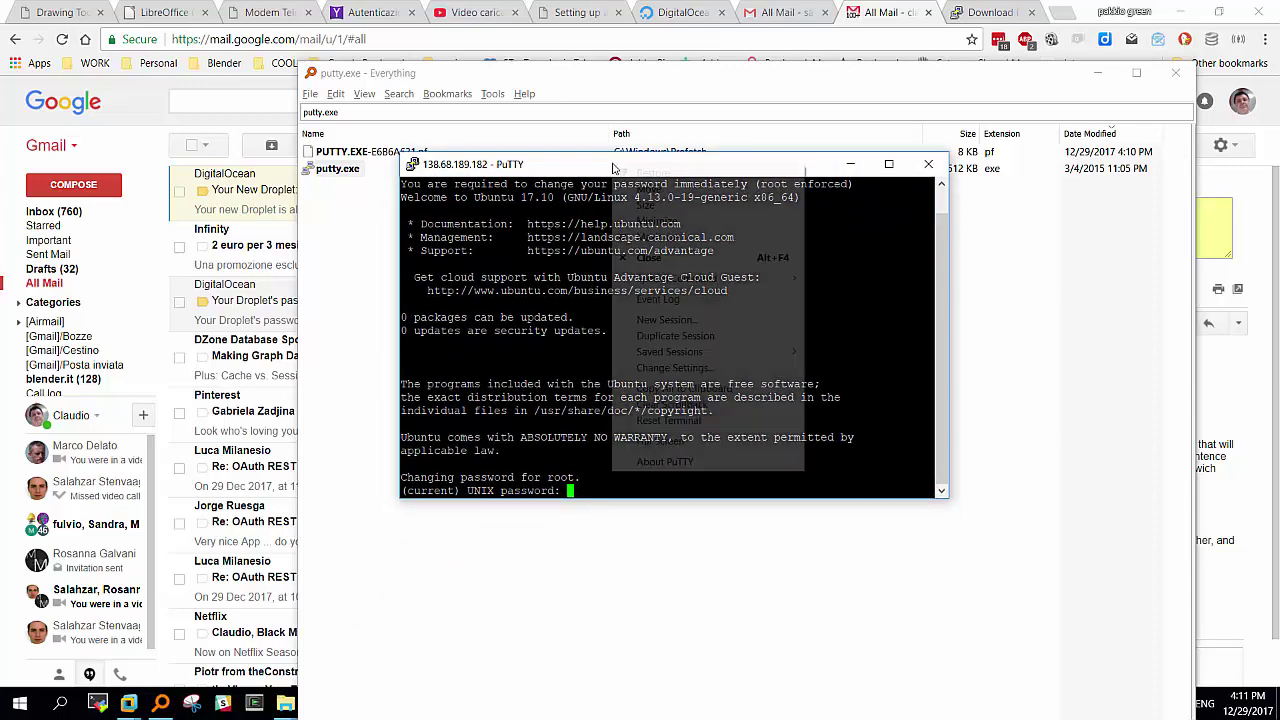
click(689, 368)
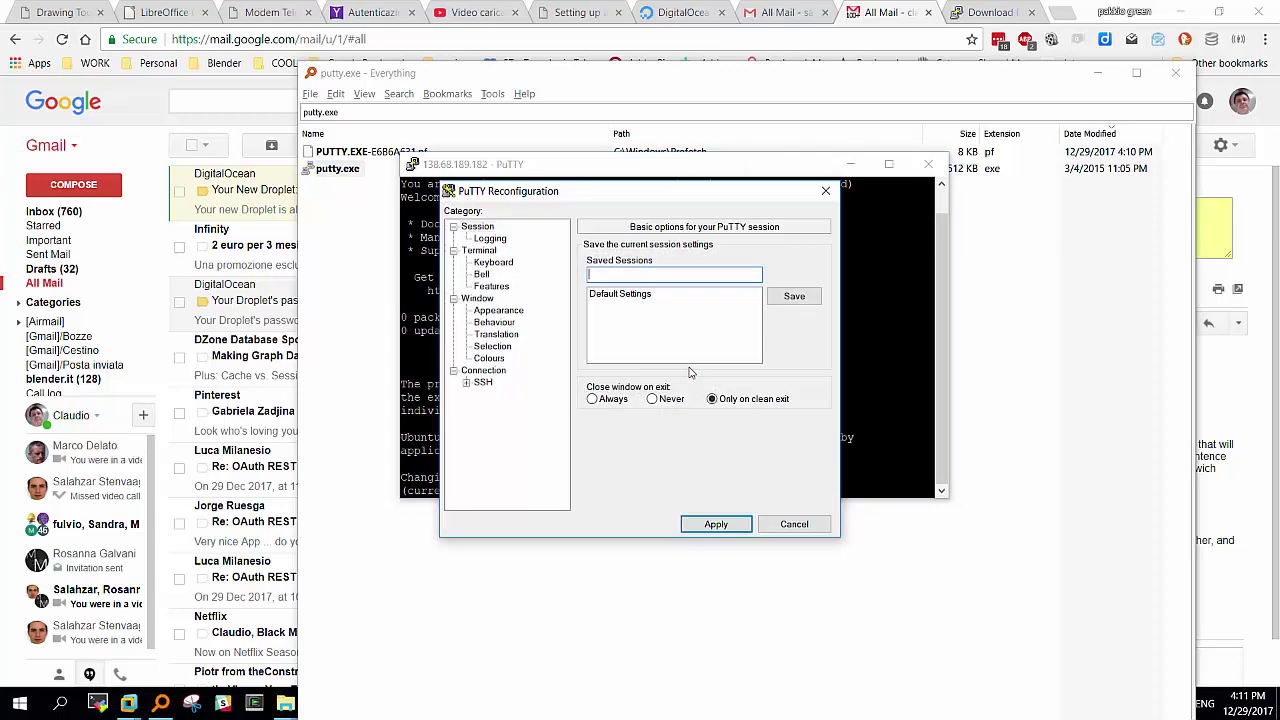
click(492, 312)
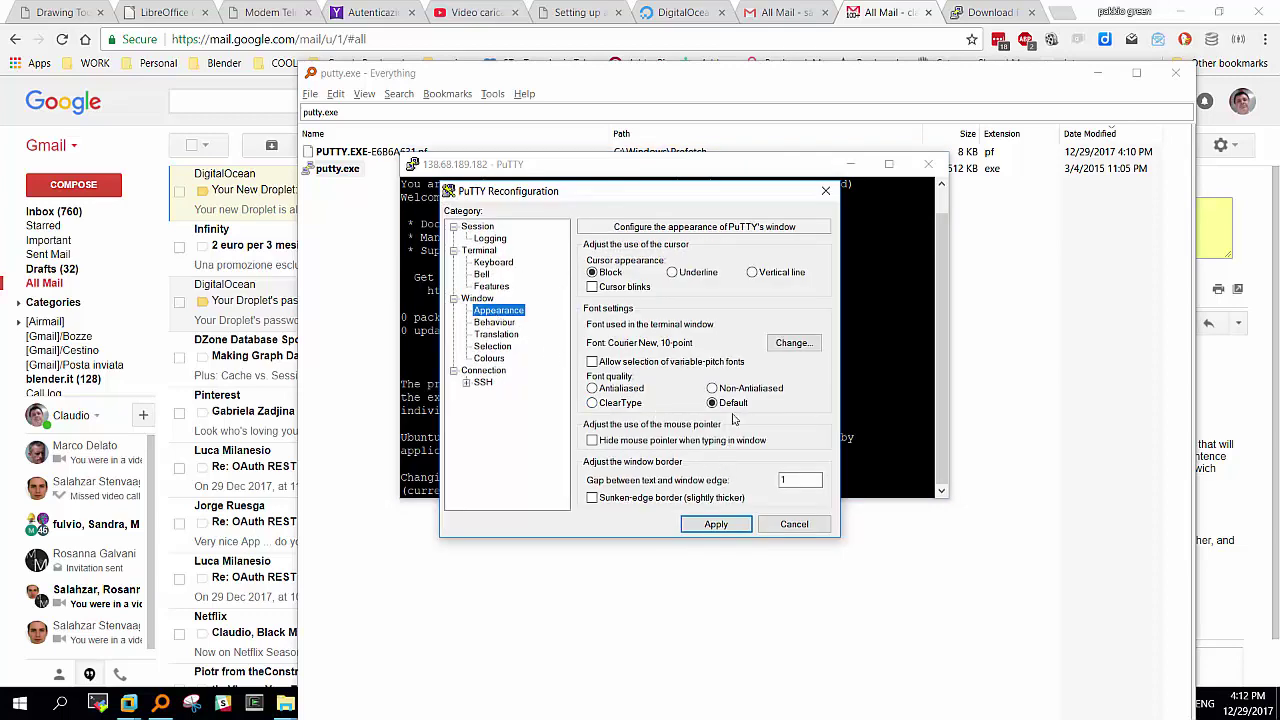
click(797, 345)
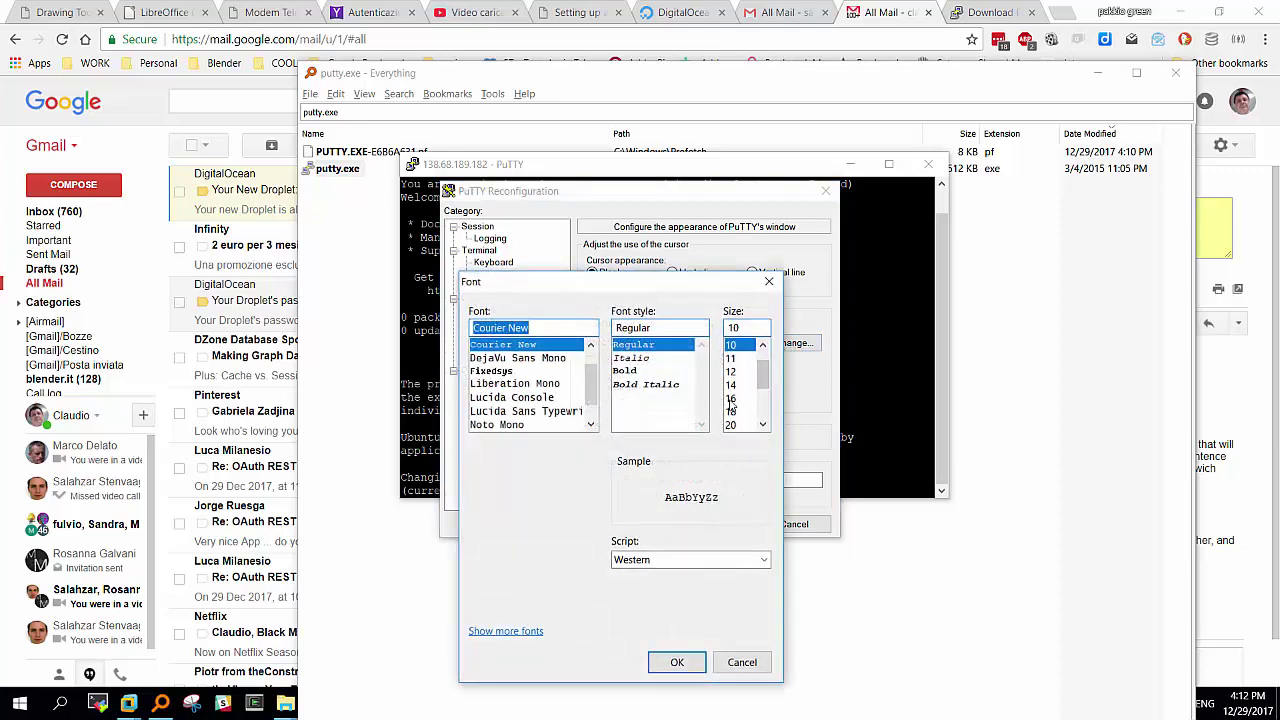
click(731, 400)
click(680, 662)
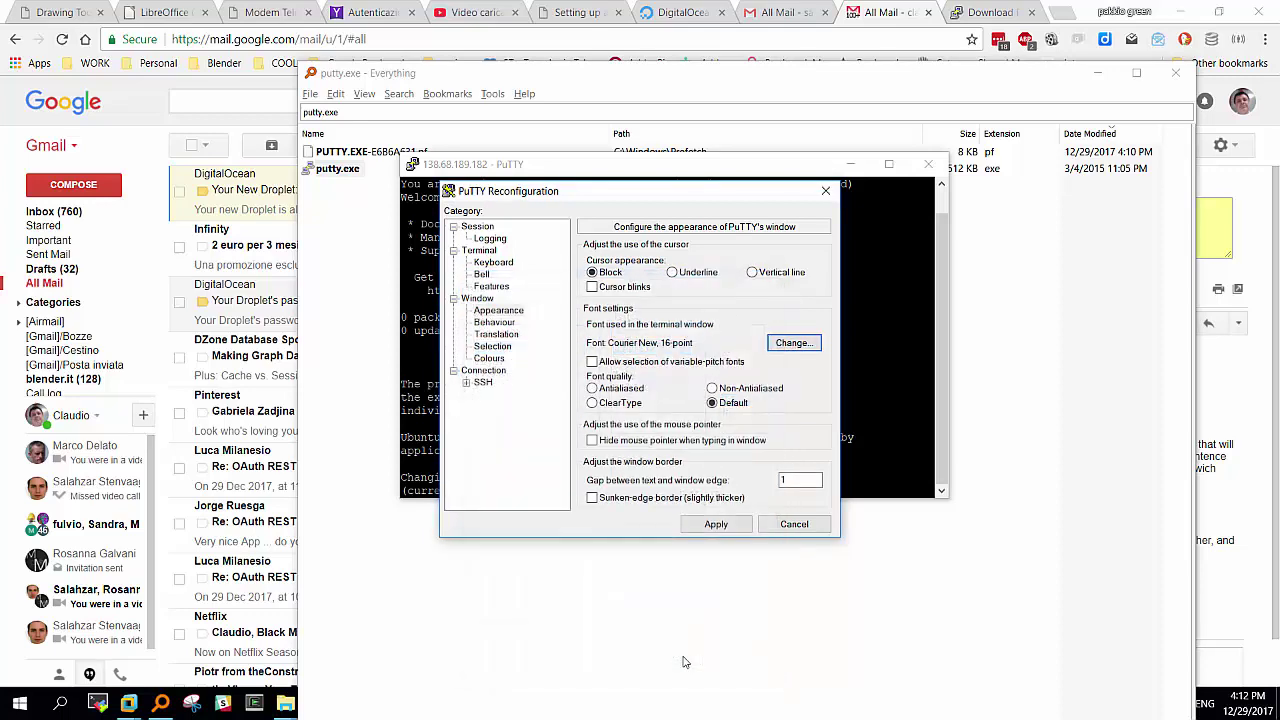
click(715, 524)
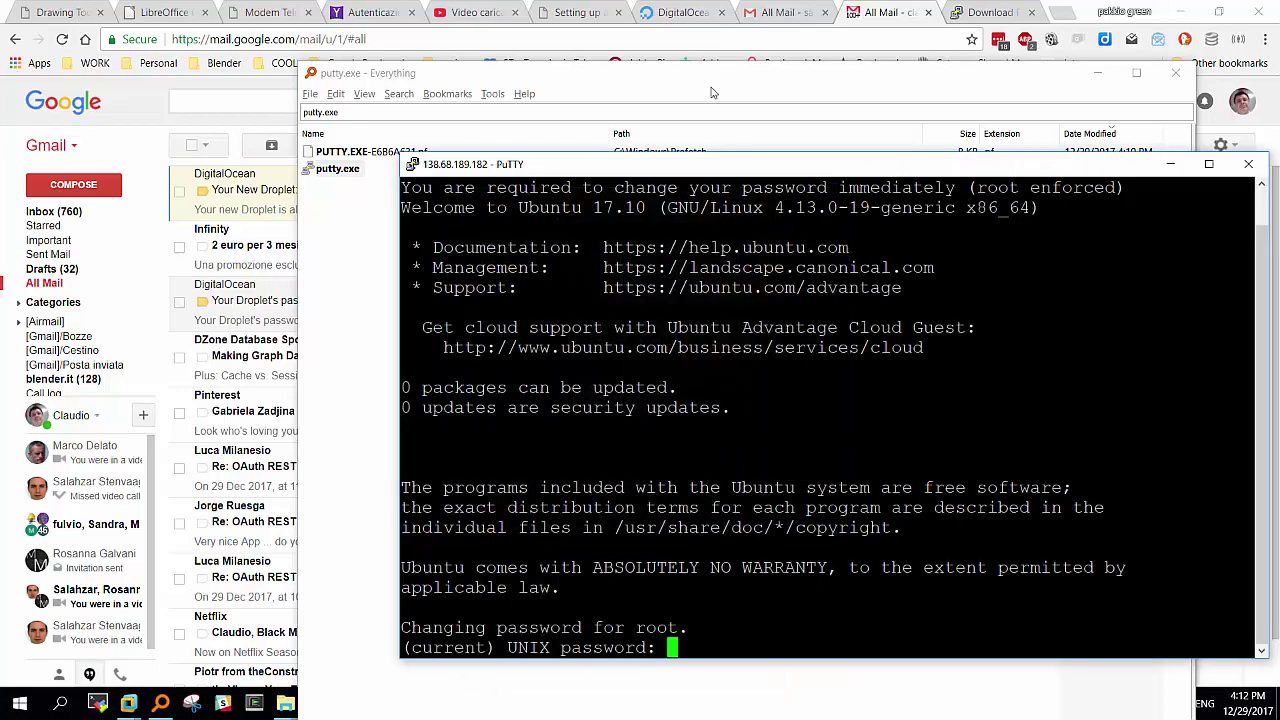
drag(676, 165, 587, 82)
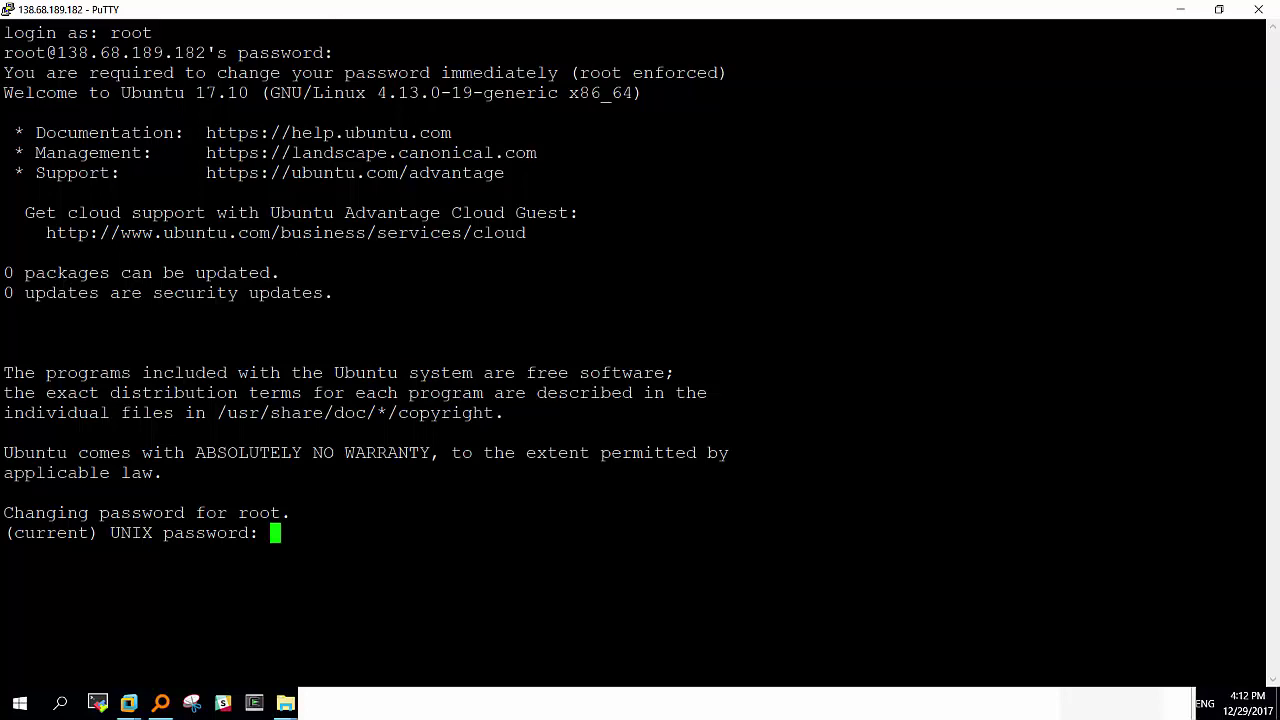
Step: Change the root password by submitting the current UNIX password, then the new one, and retyping the new one
key(Return)
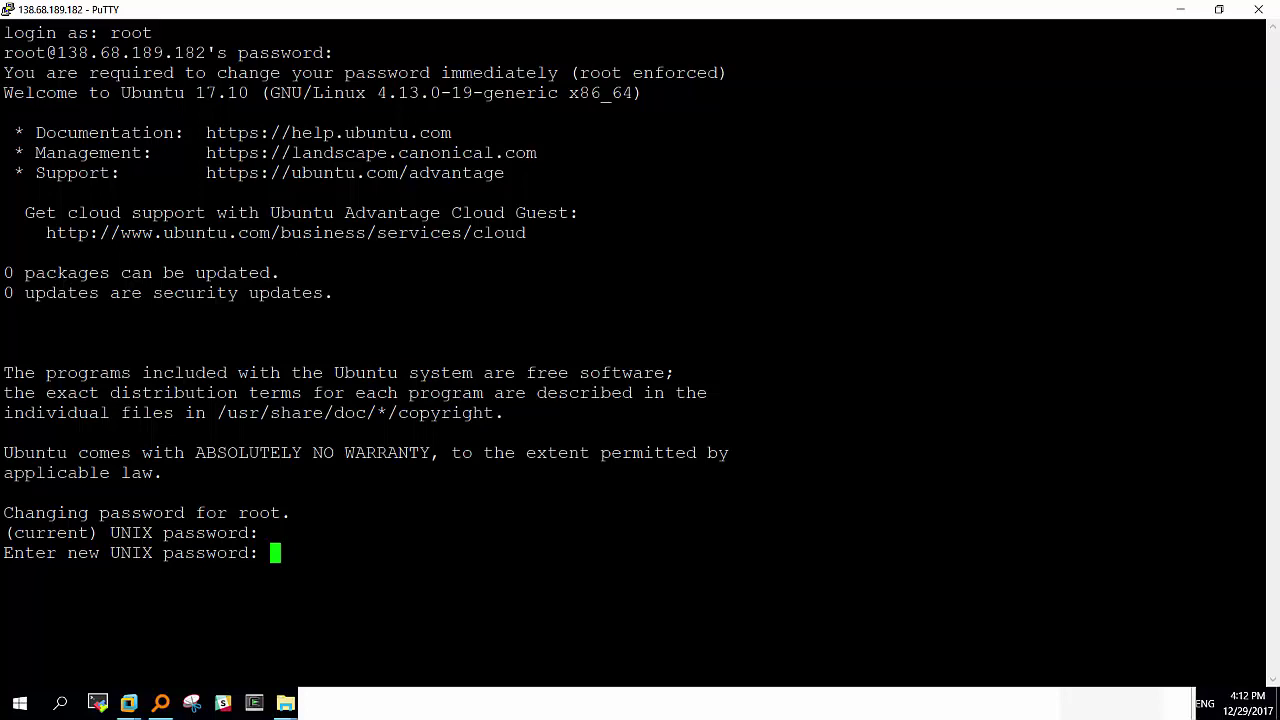
key(Return)
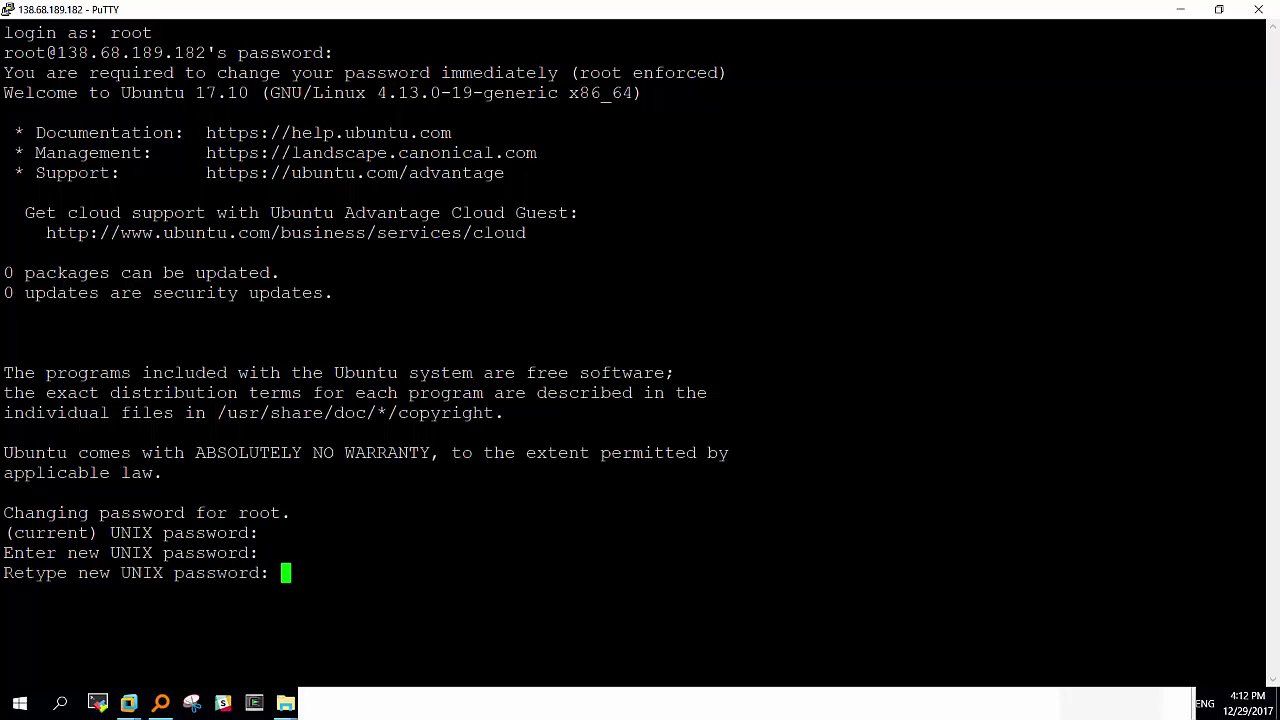
key(Return)
Step: Submit a series of empty lines at the root shell prompt to check that it responds
key(Return)
key(Return)
key(Return)
key(Return)
key(Return)
key(Return)
key(Return)
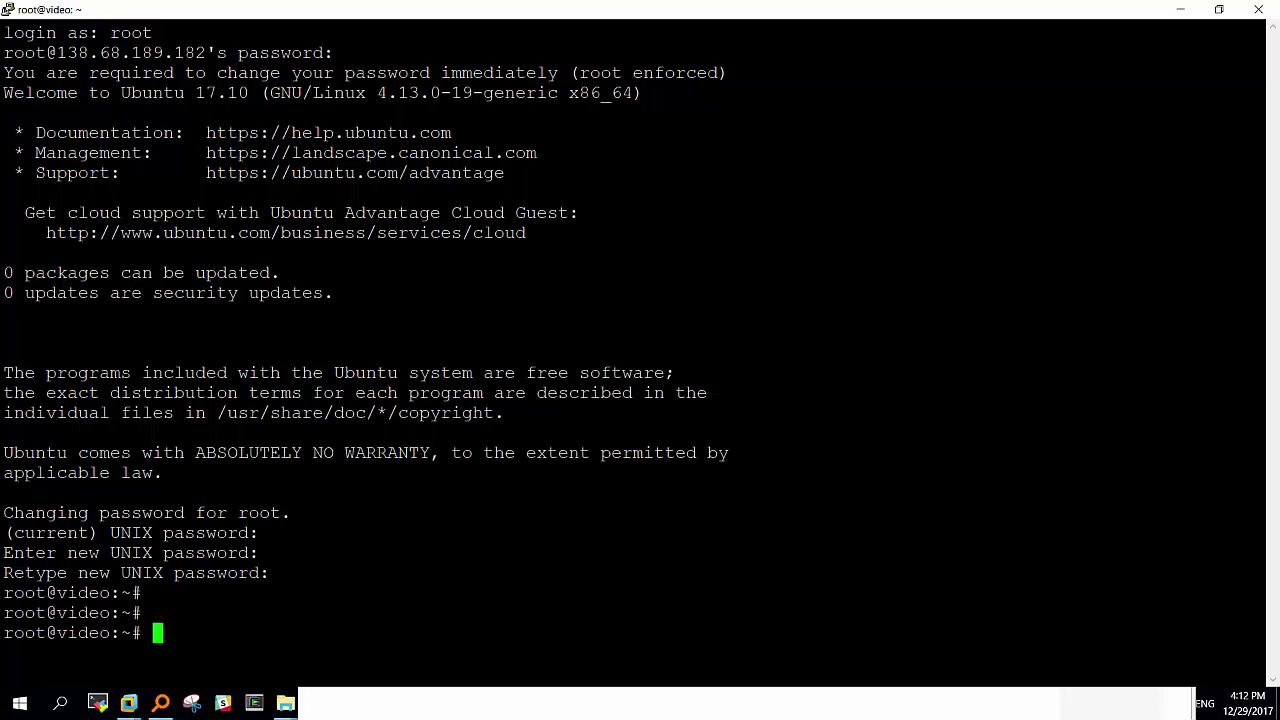
key(Return)
key(Return)
key(Return)
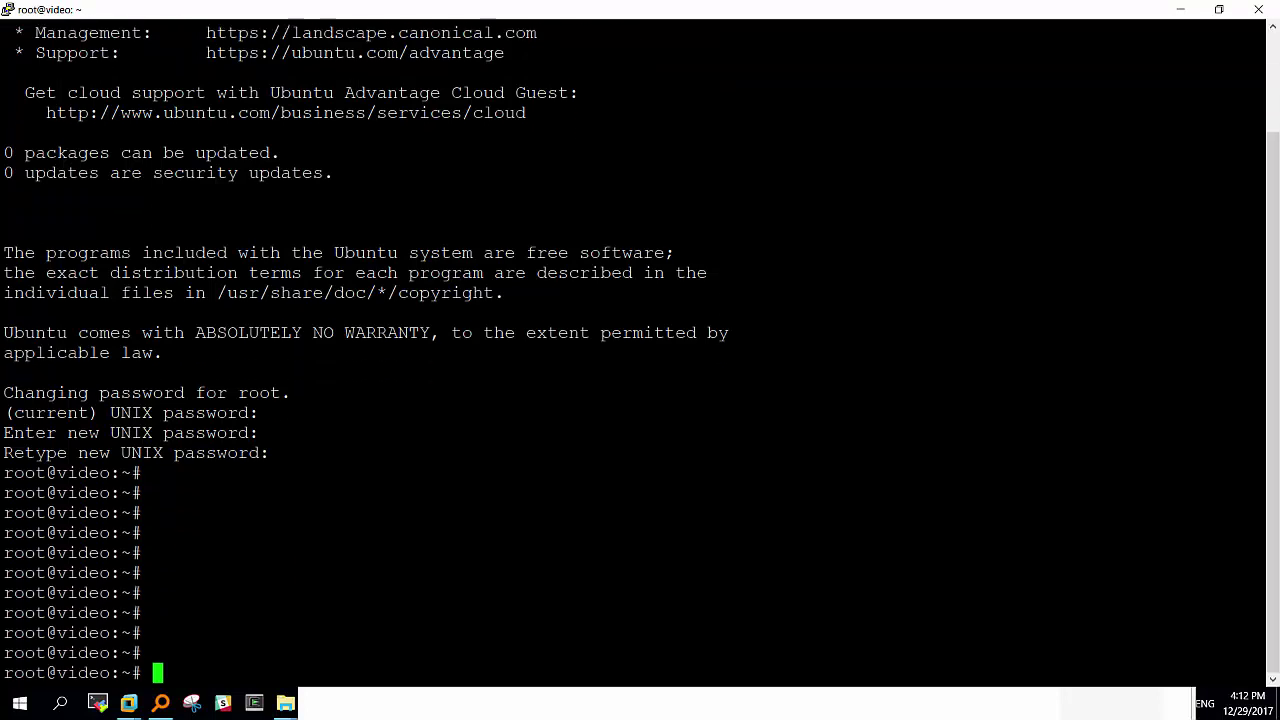